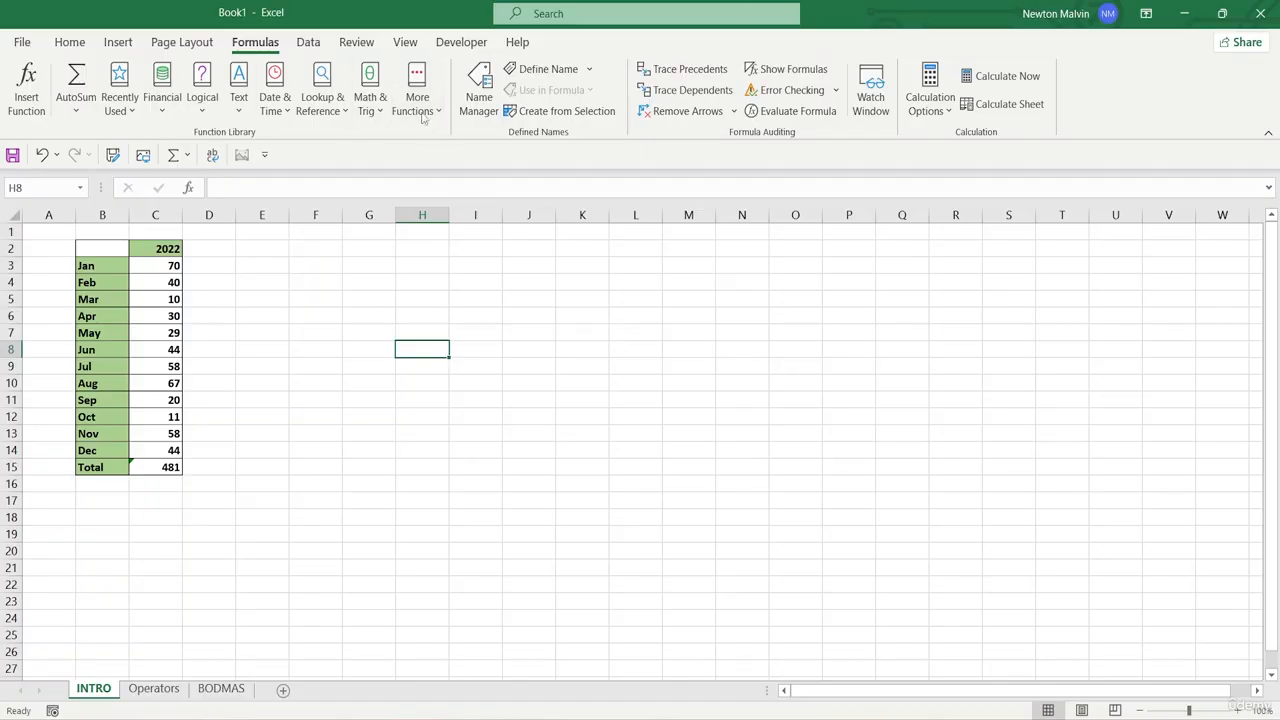
- Browse the Statistical, Engineering and Financial function lists in the function library
click(423, 116)
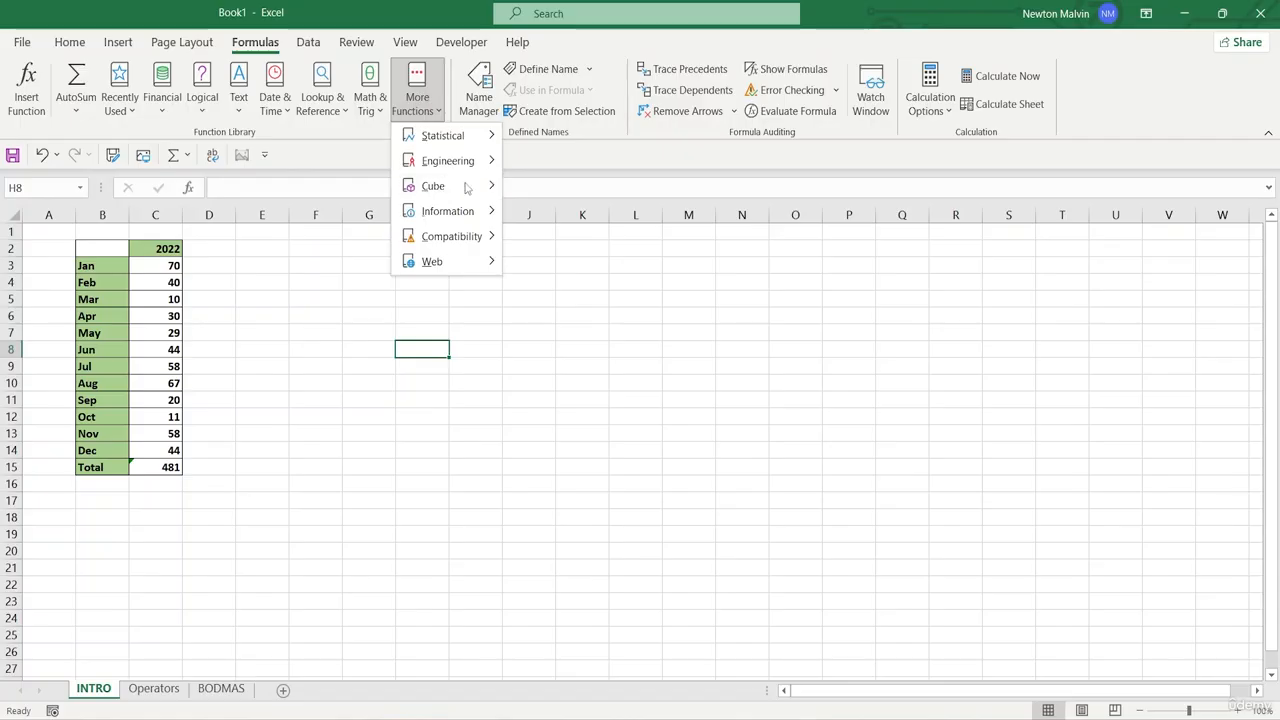
mouse_move(466, 133)
scroll(577, 455, down, 7)
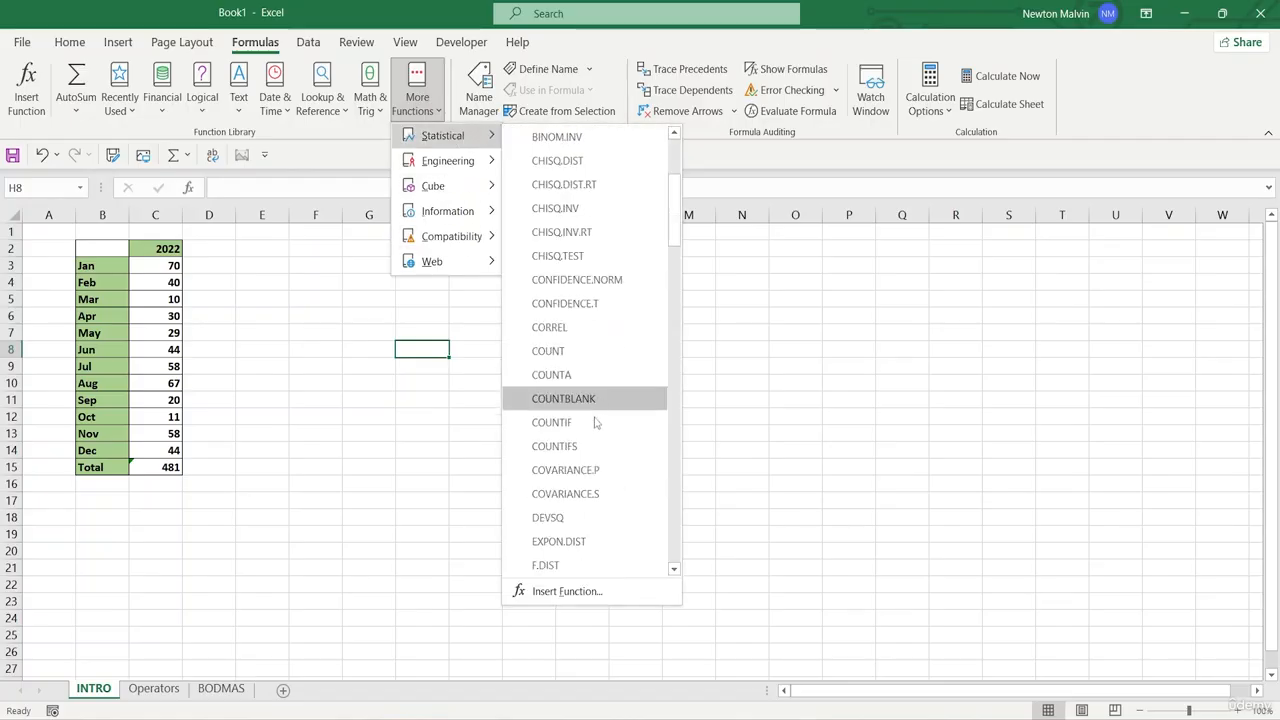
scroll(577, 455, down, 3)
scroll(577, 430, up, 10)
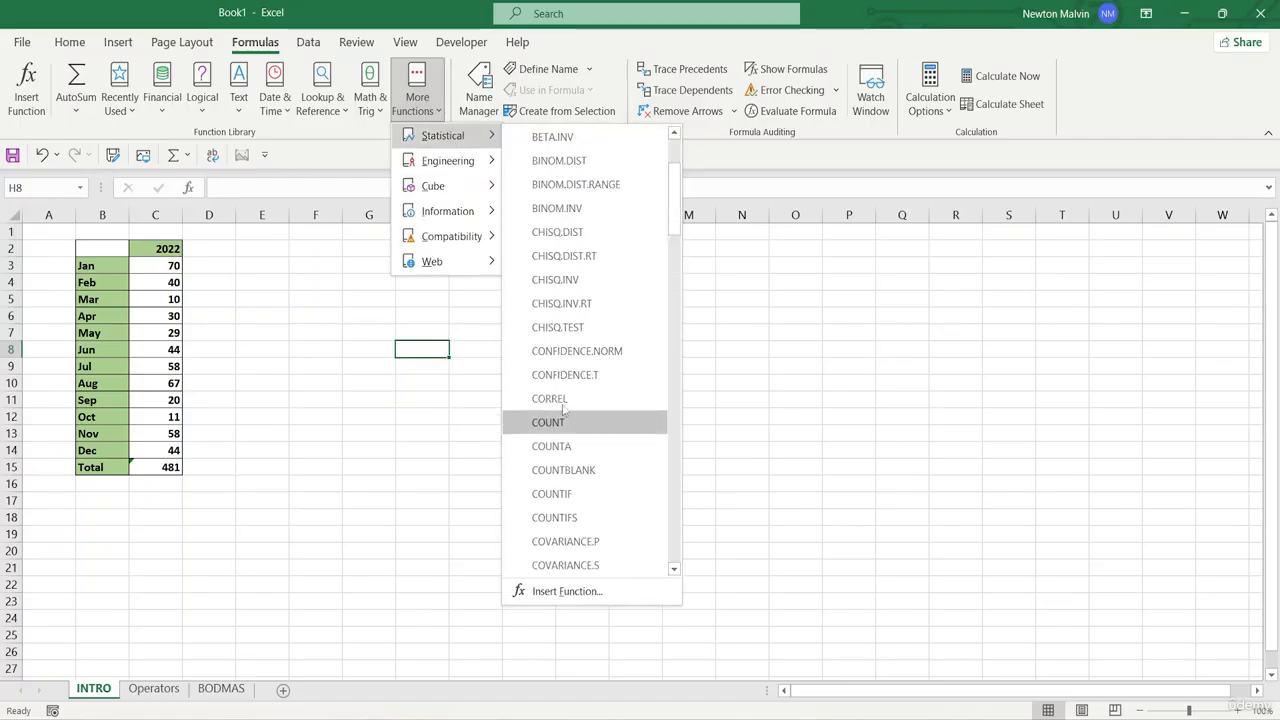
mouse_move(424, 158)
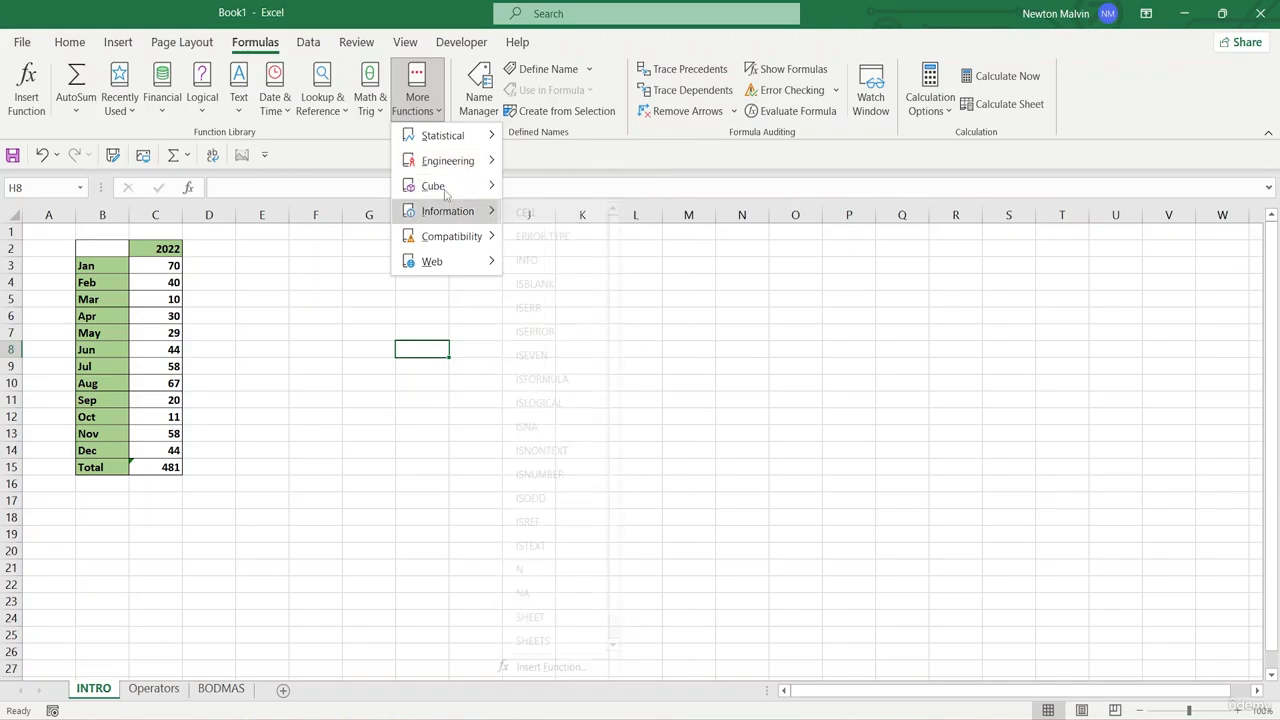
mouse_move(440, 186)
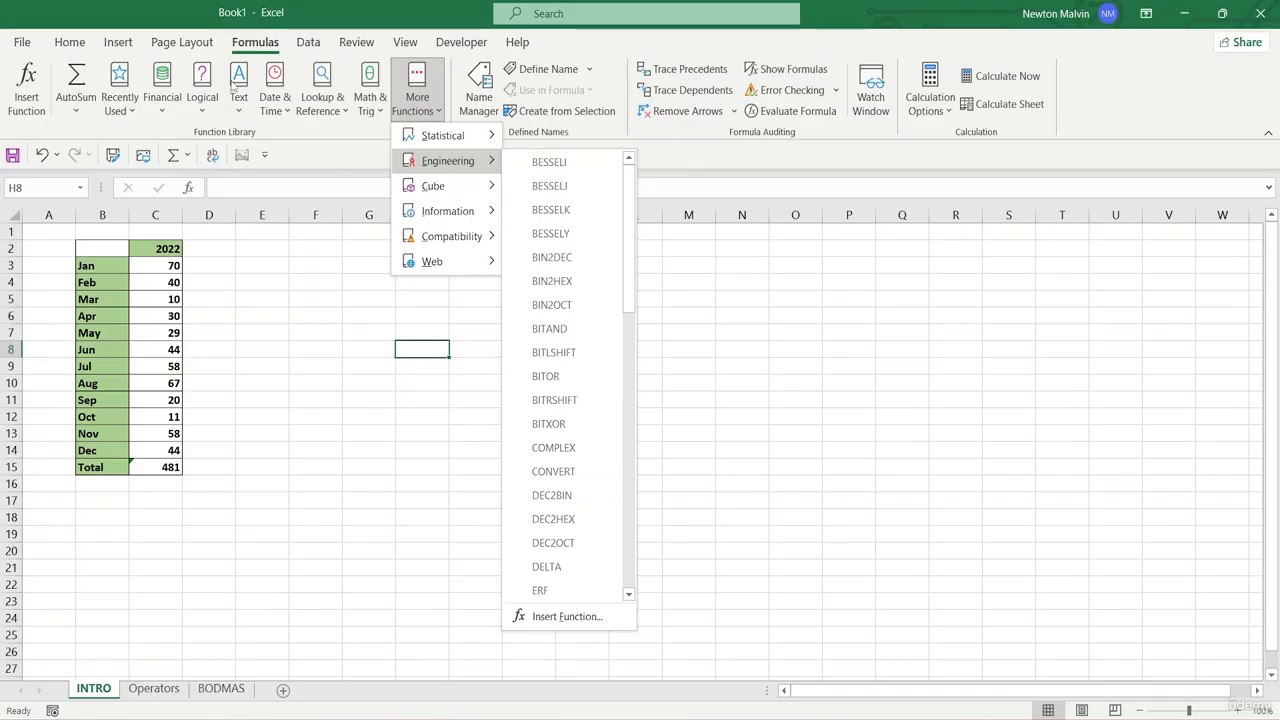
click(161, 100)
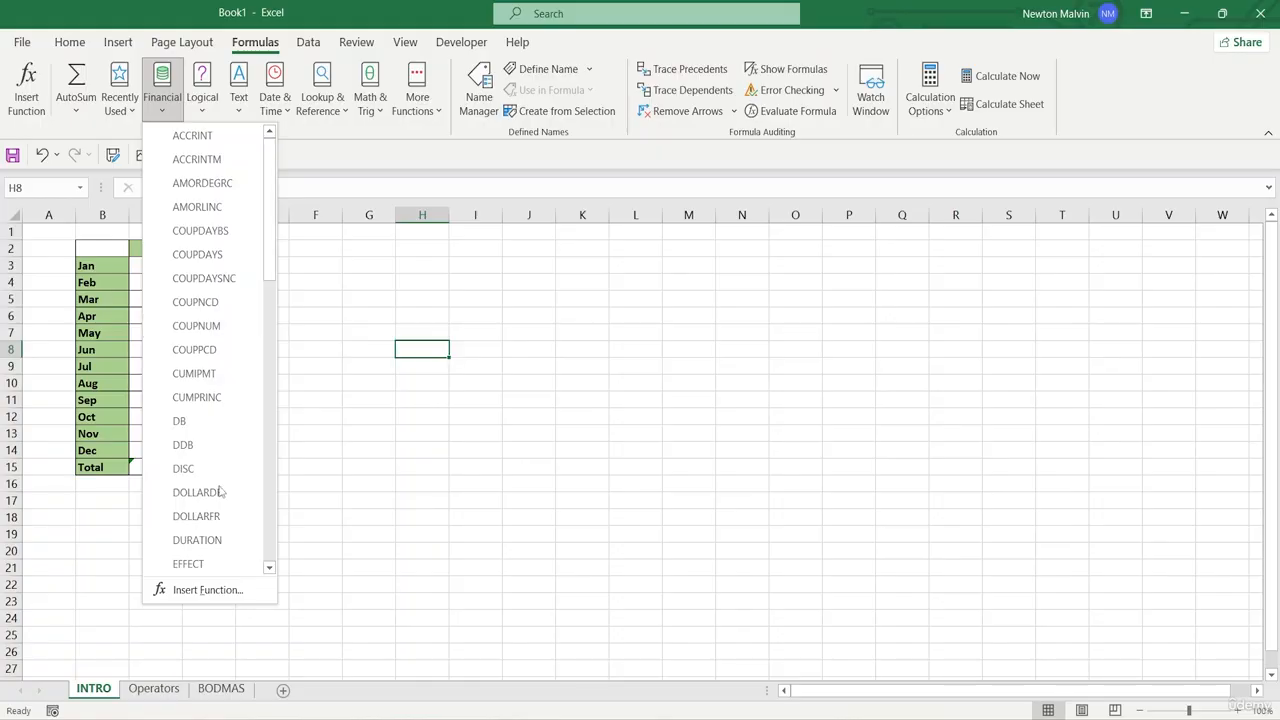
click(325, 150)
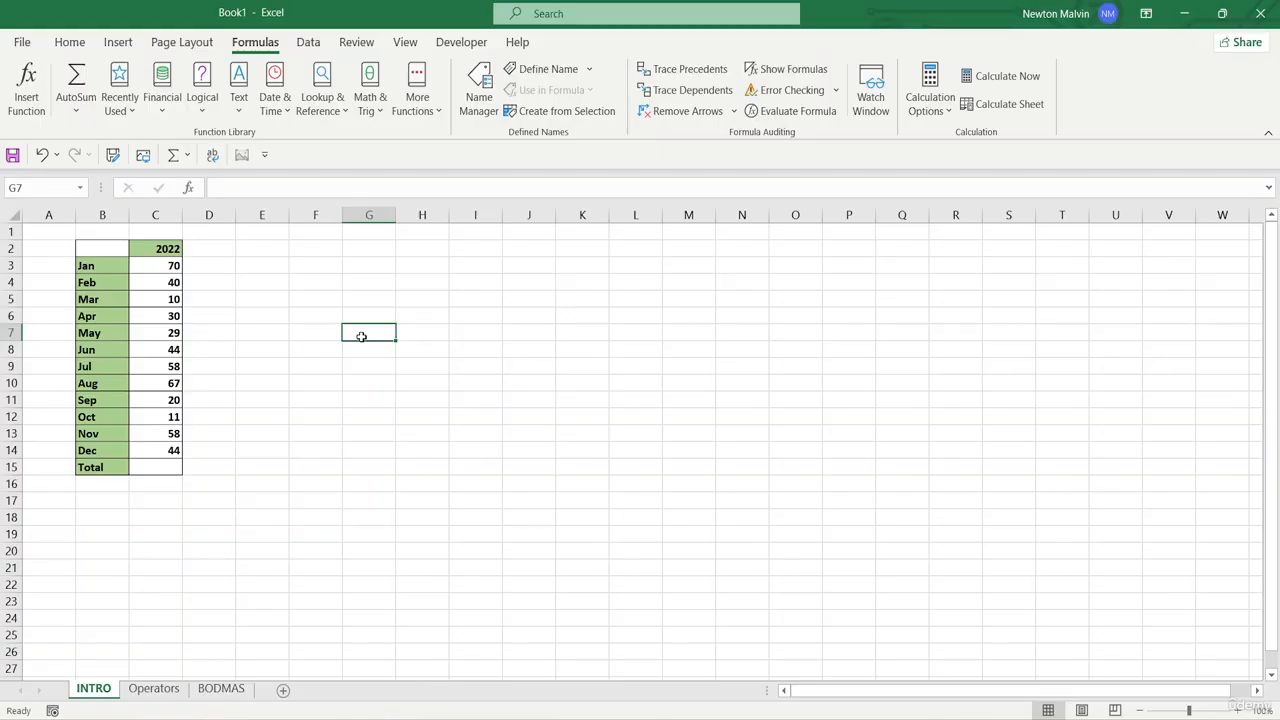
- Enter the formula =SUM(10+10) in cell G7
text(=)
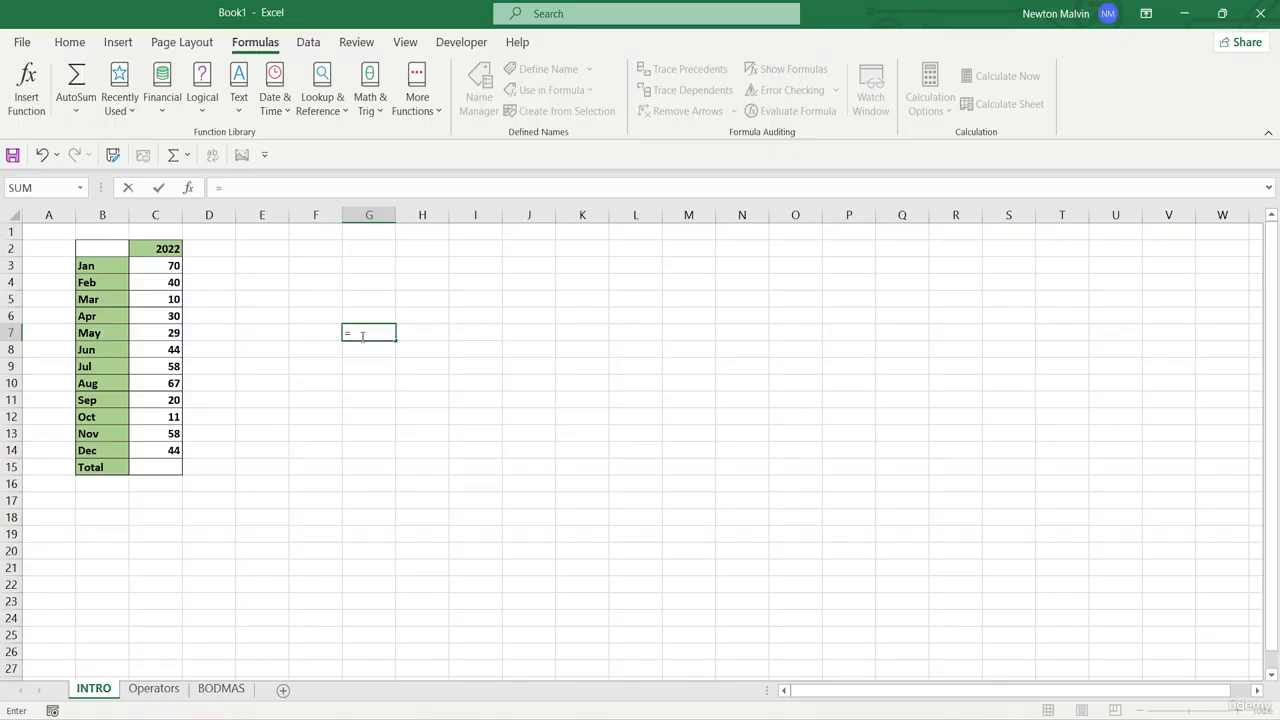
text(SUM)
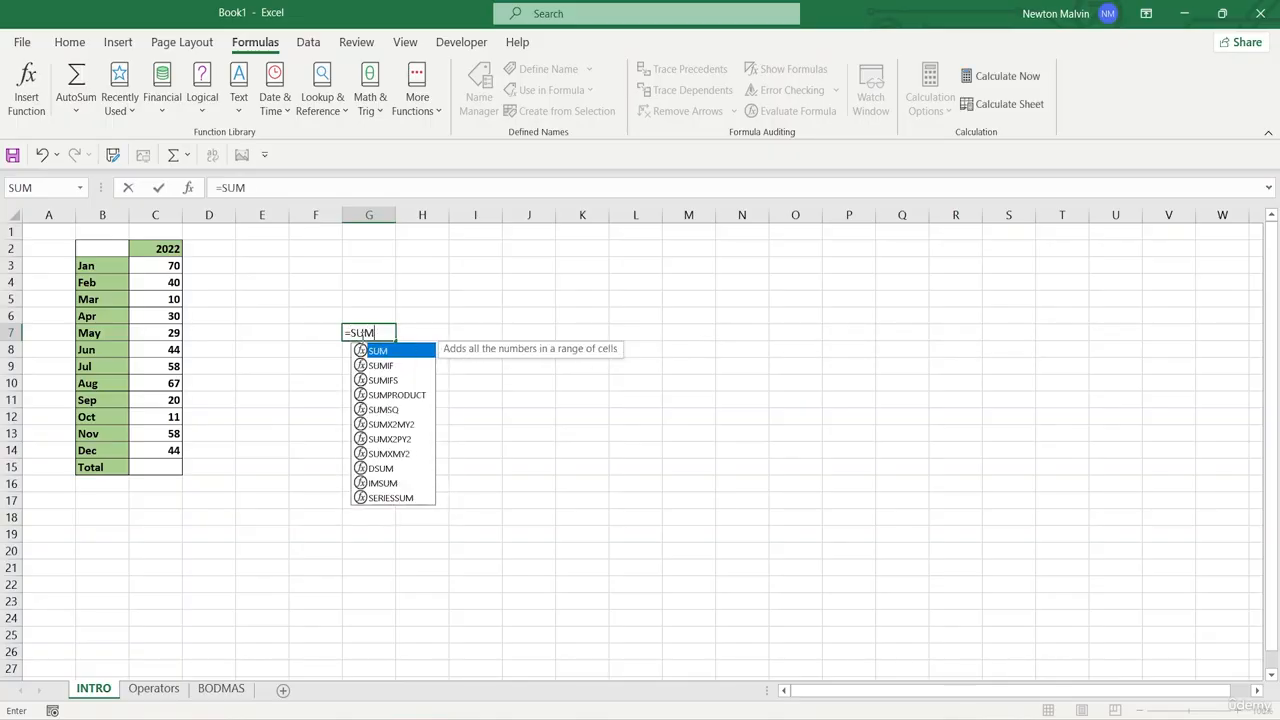
text(()
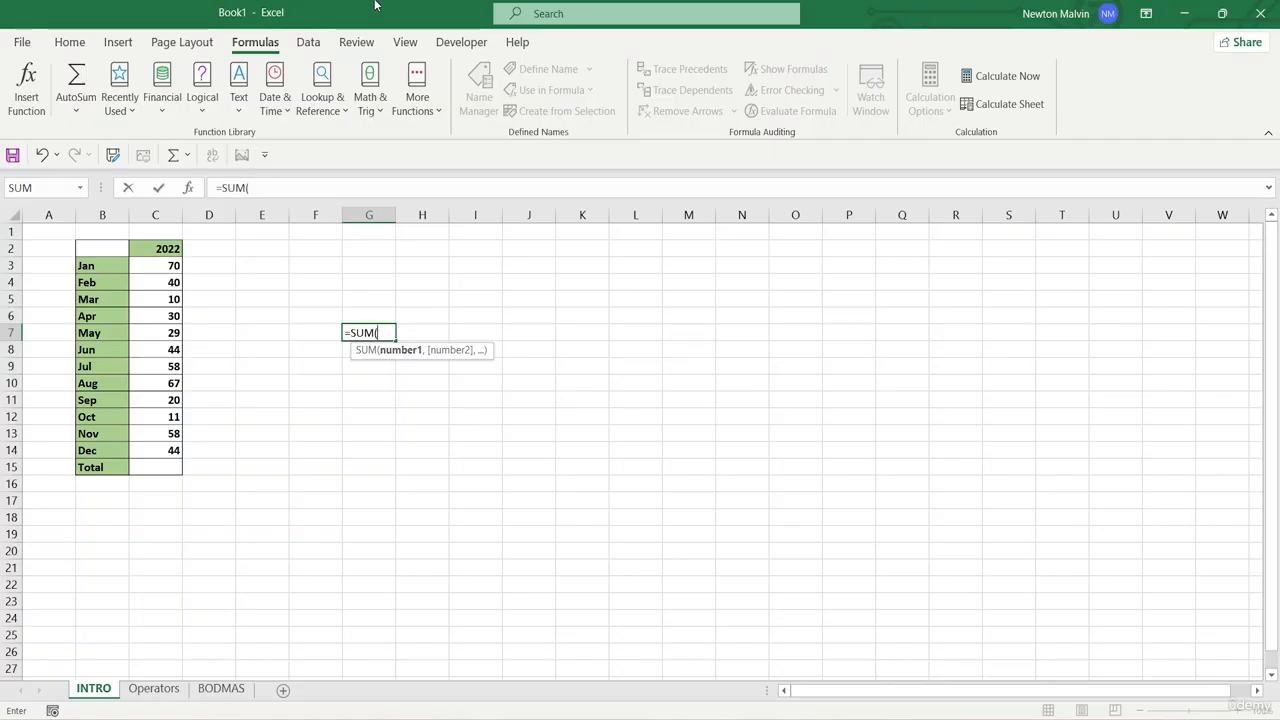
text(10+)
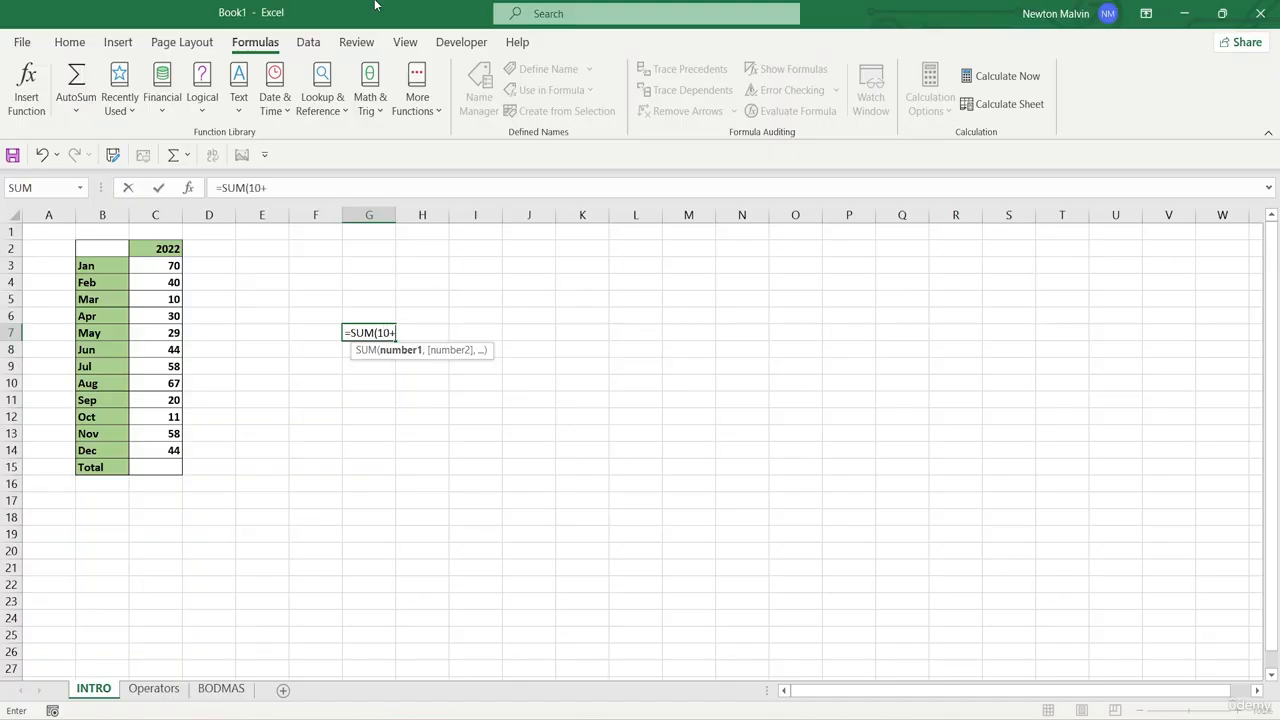
text(11110)
key(BackSpace)
key(BackSpace)
key(BackSpace)
key(BackSpace)
text(0))
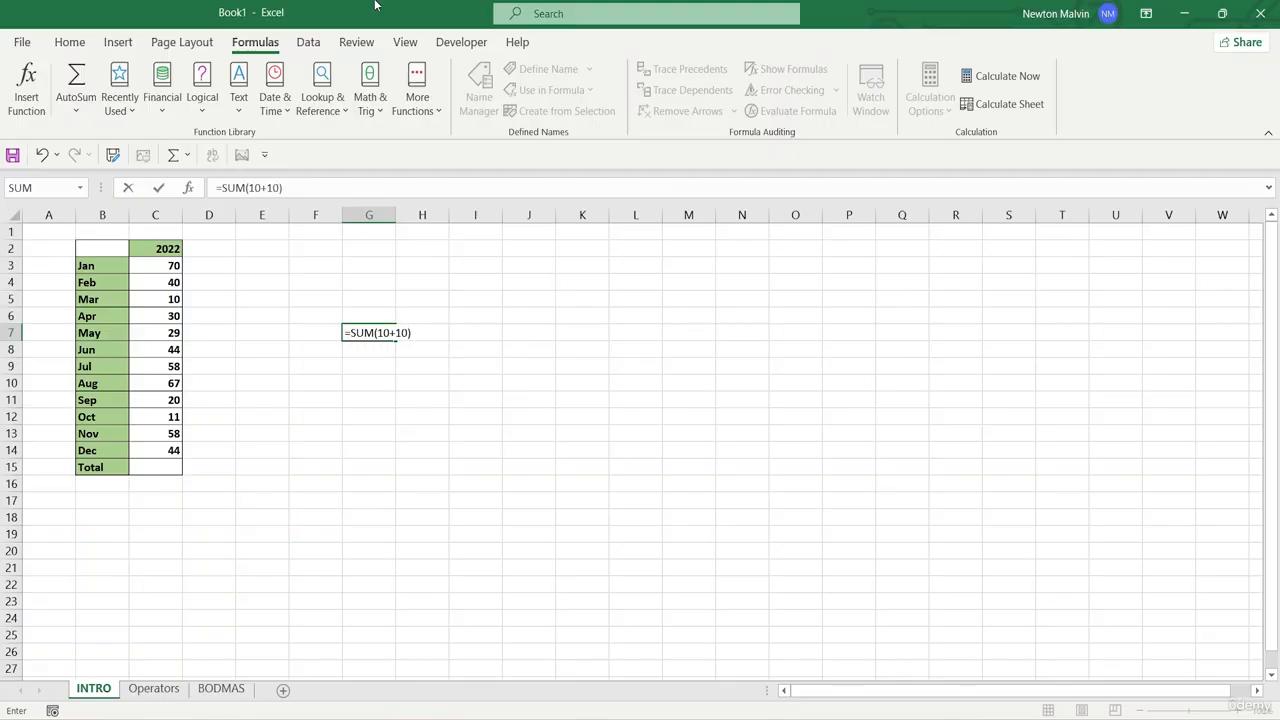
key(Return)
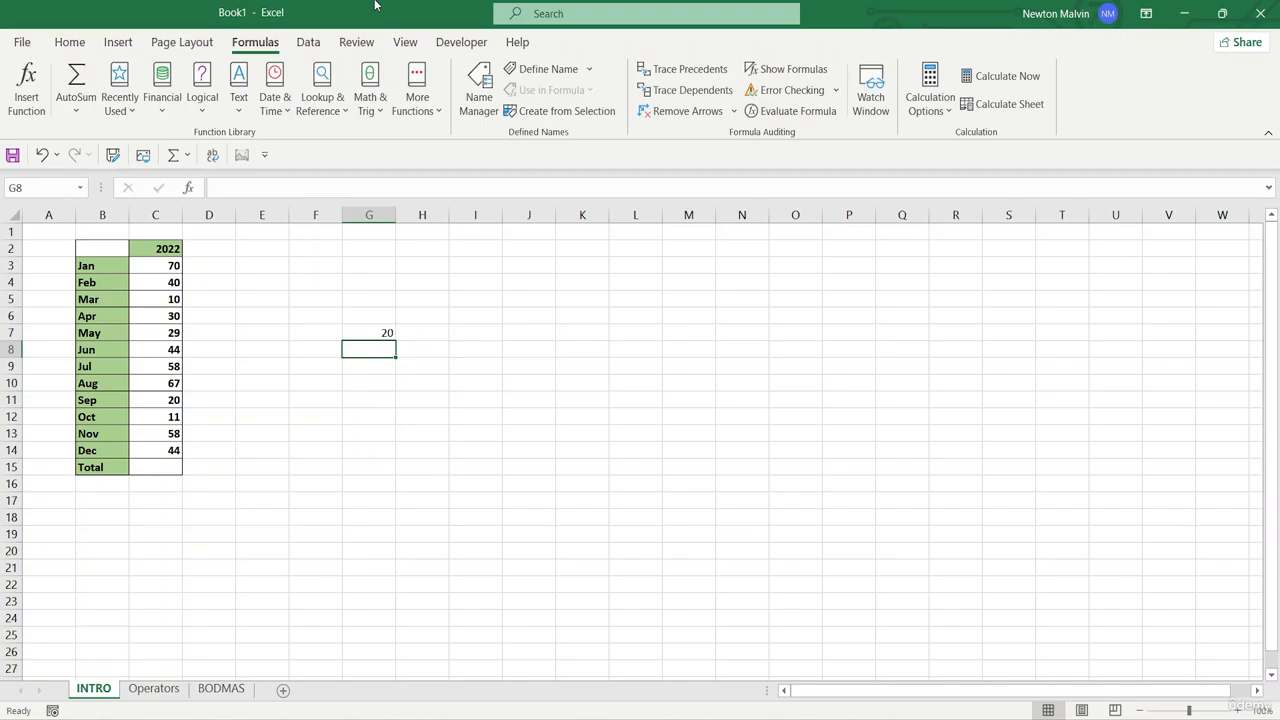
- Enter the value 10 in cells I5 and I6
click(514, 298)
click(479, 306)
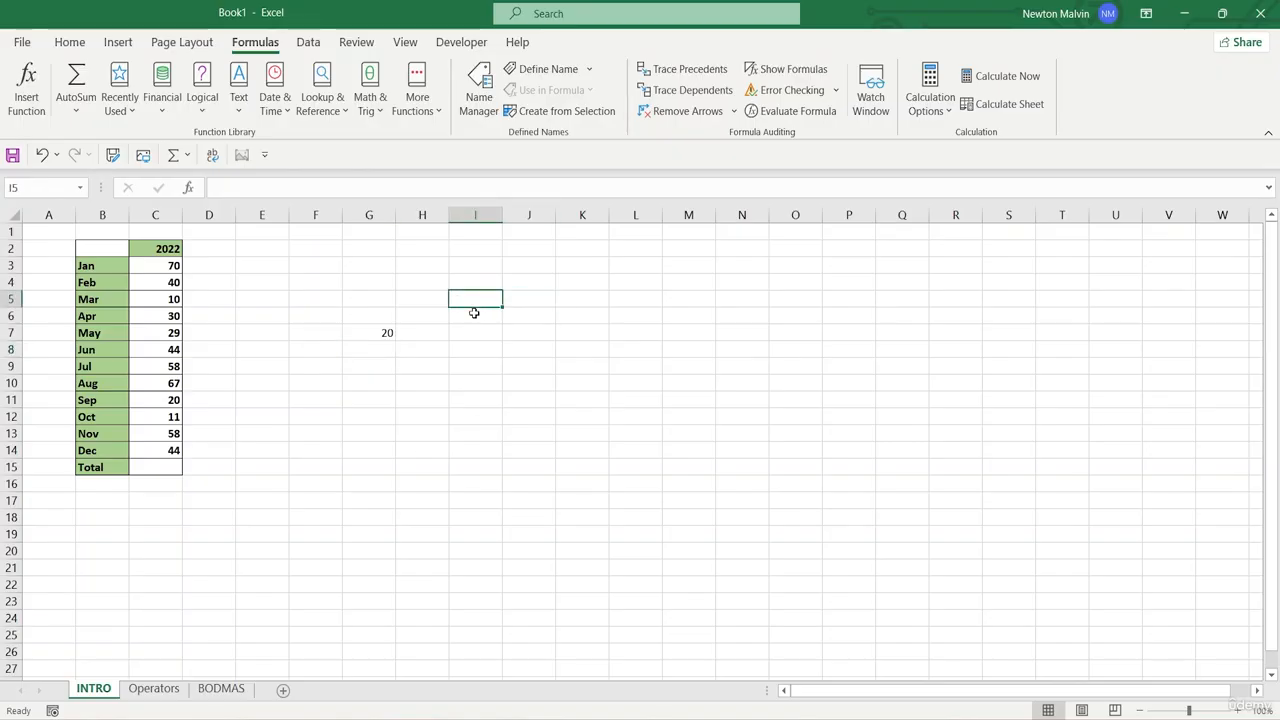
text(10)
key(Return)
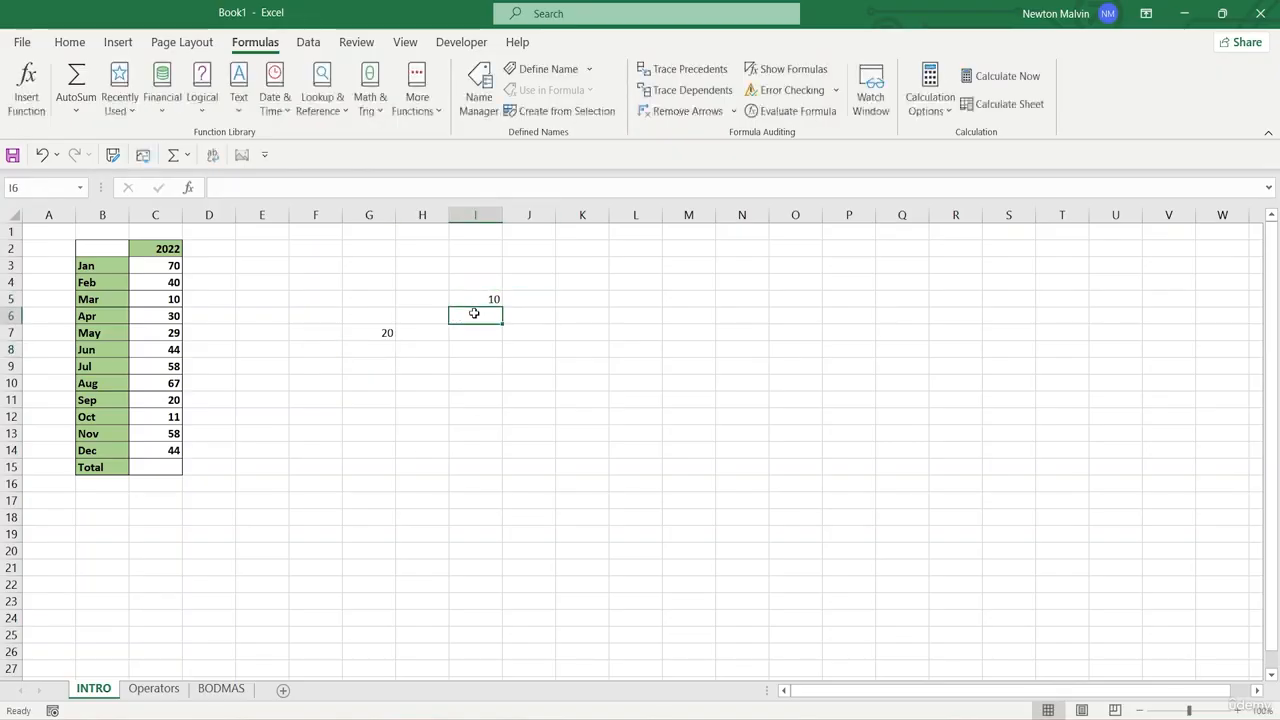
text(10)
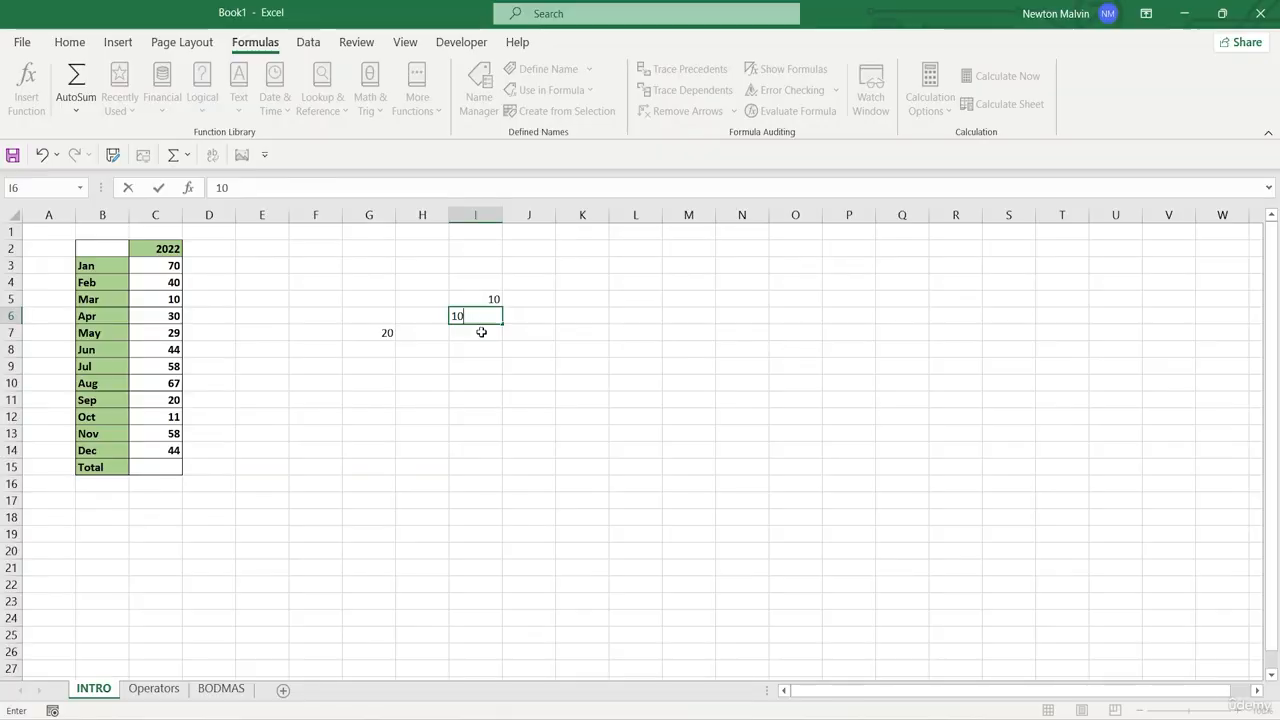
key(Return)
- Enter the formula =SUM(10+10) in cell I7, below the two numbers
click(389, 338)
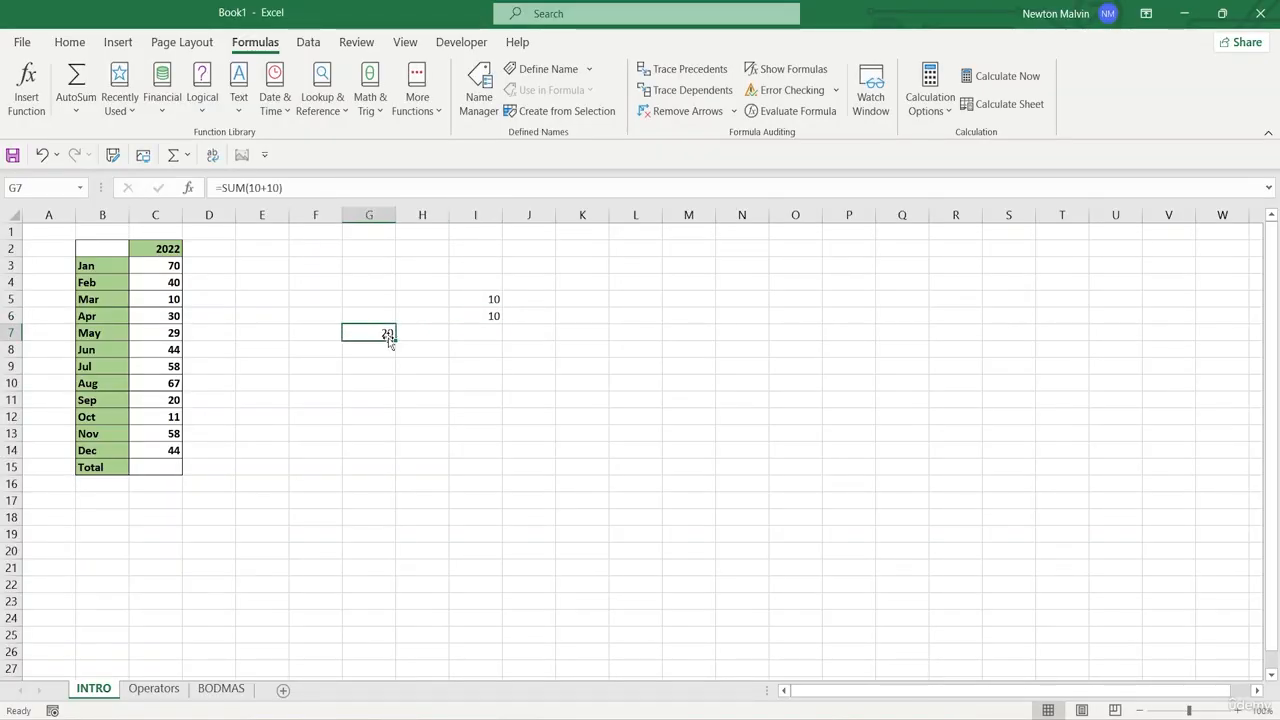
click(486, 331)
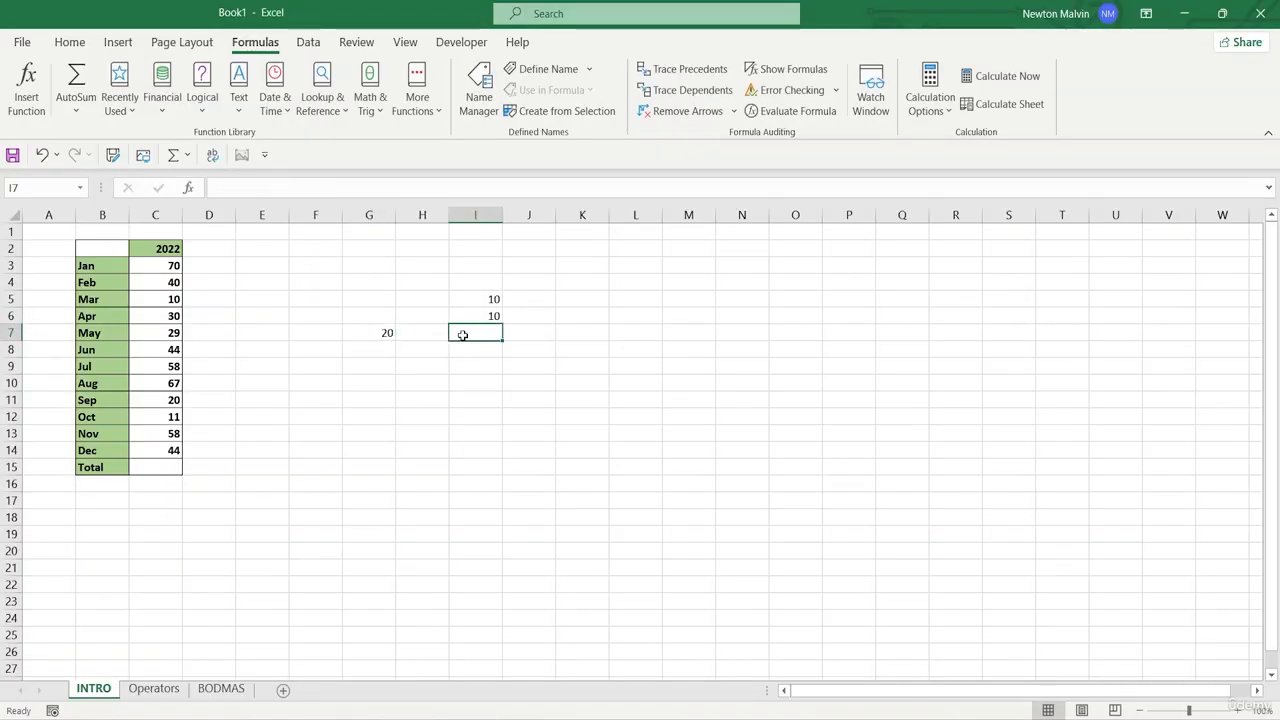
text(+)
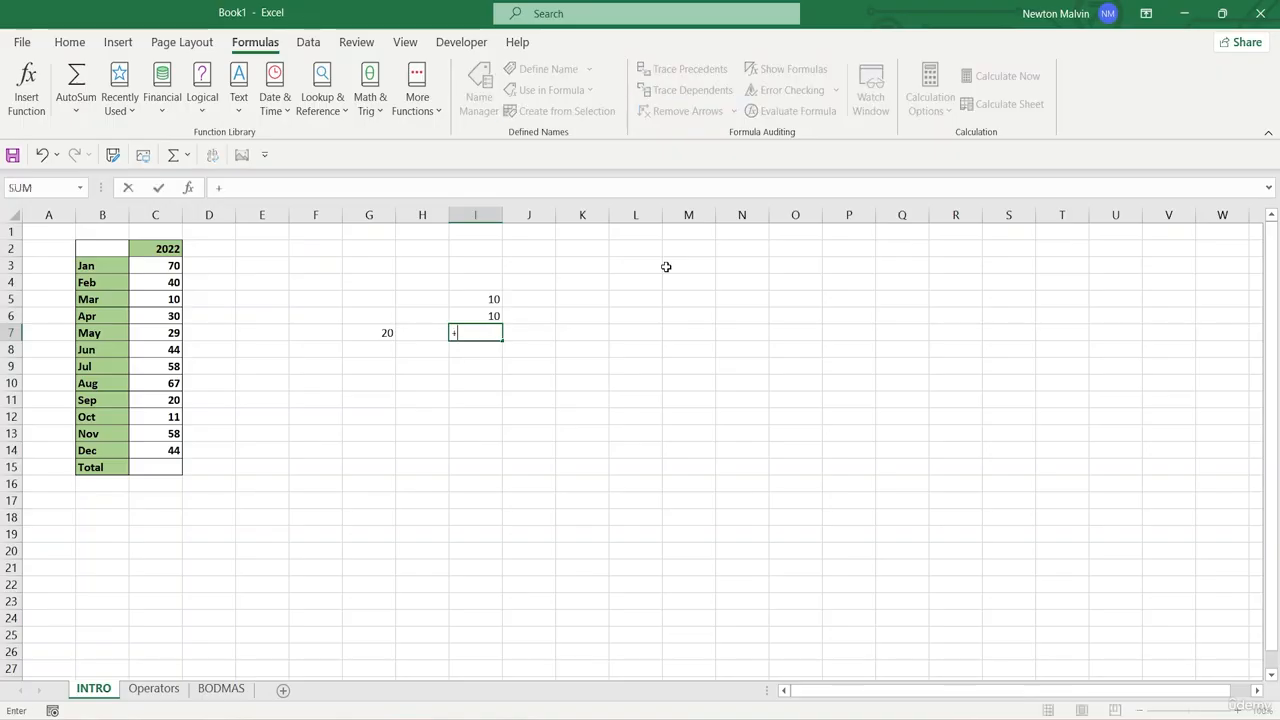
key(BackSpace)
text(=SUM)
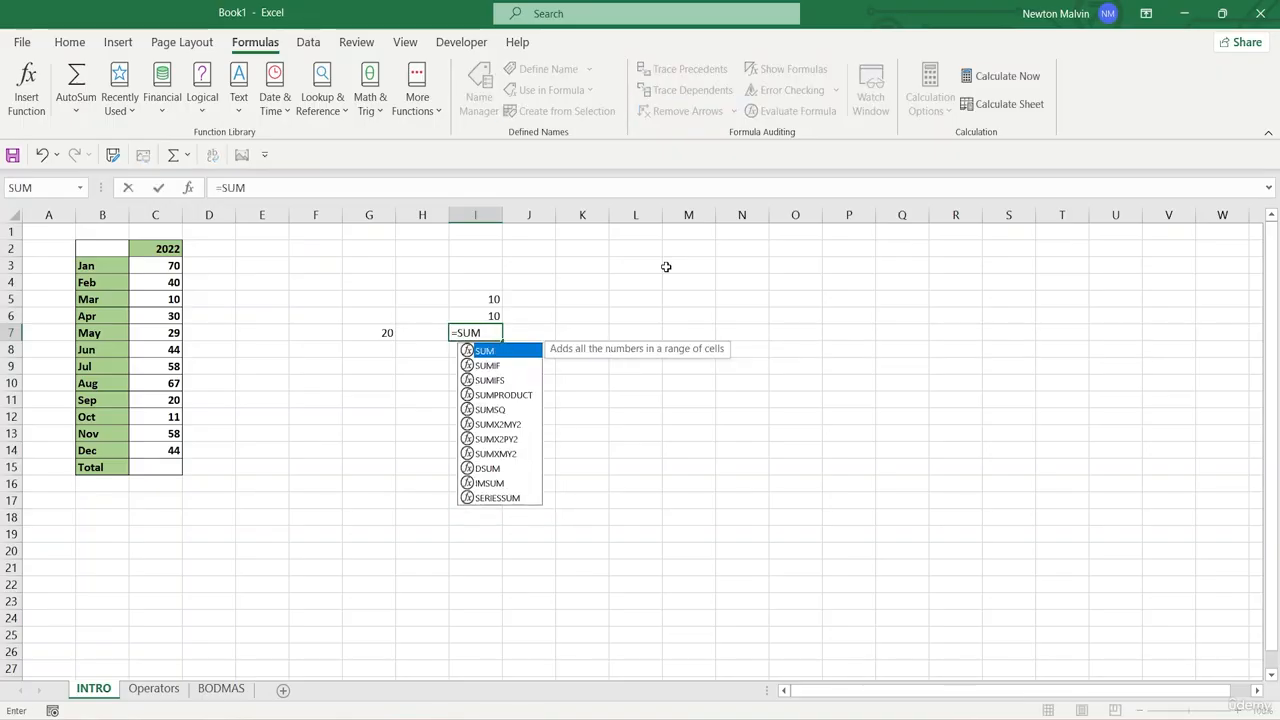
text((10)
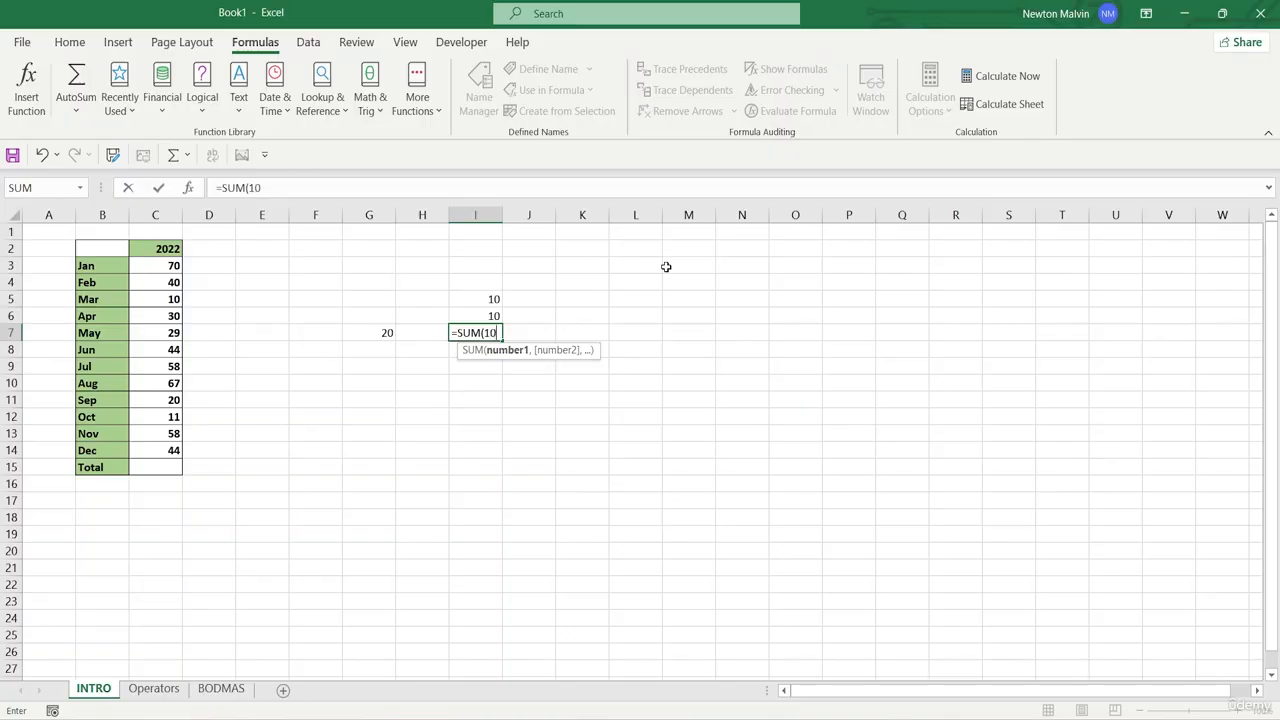
text(+)
text(!)
text(0)
text())
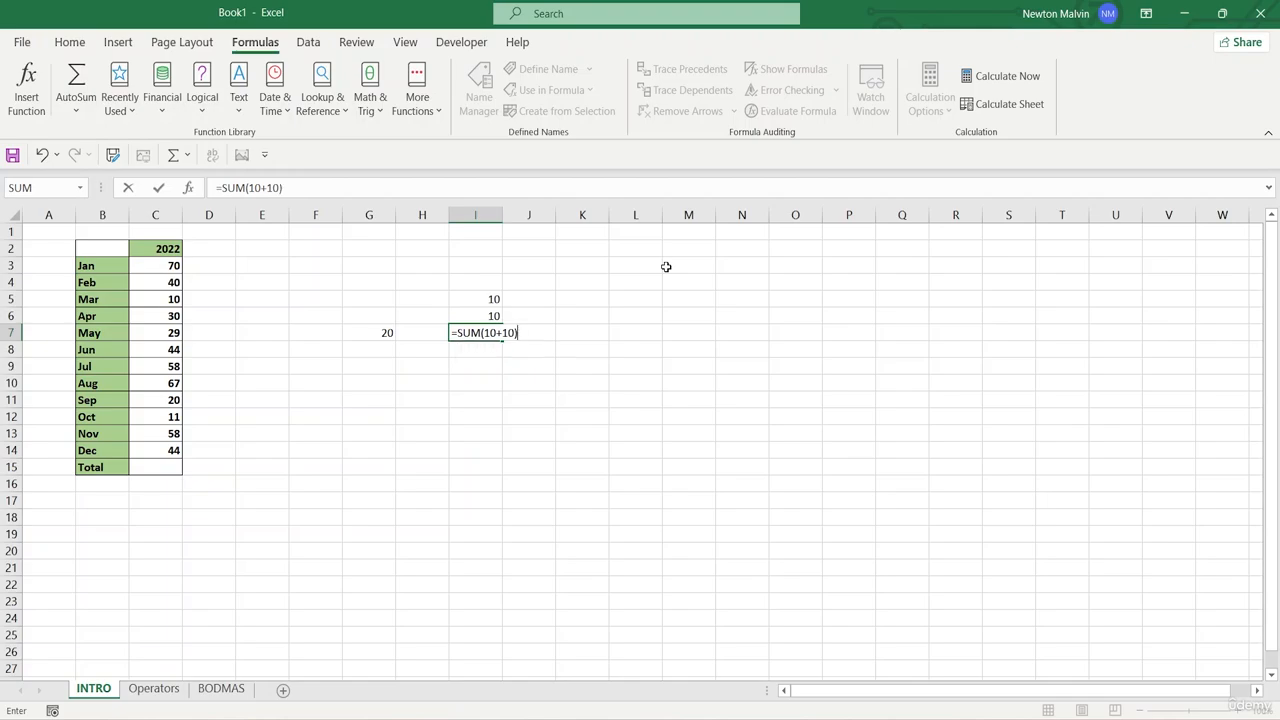
key(Return)
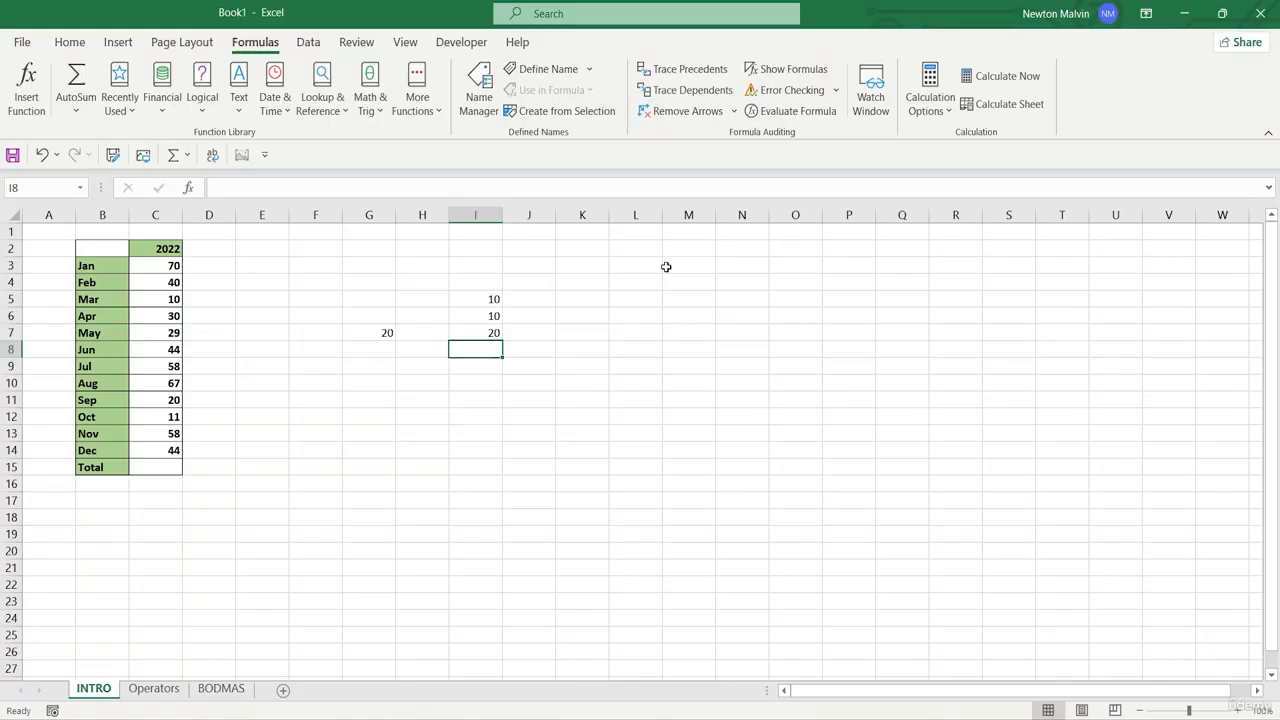
- Change the value in cell I5 to 5
click(464, 304)
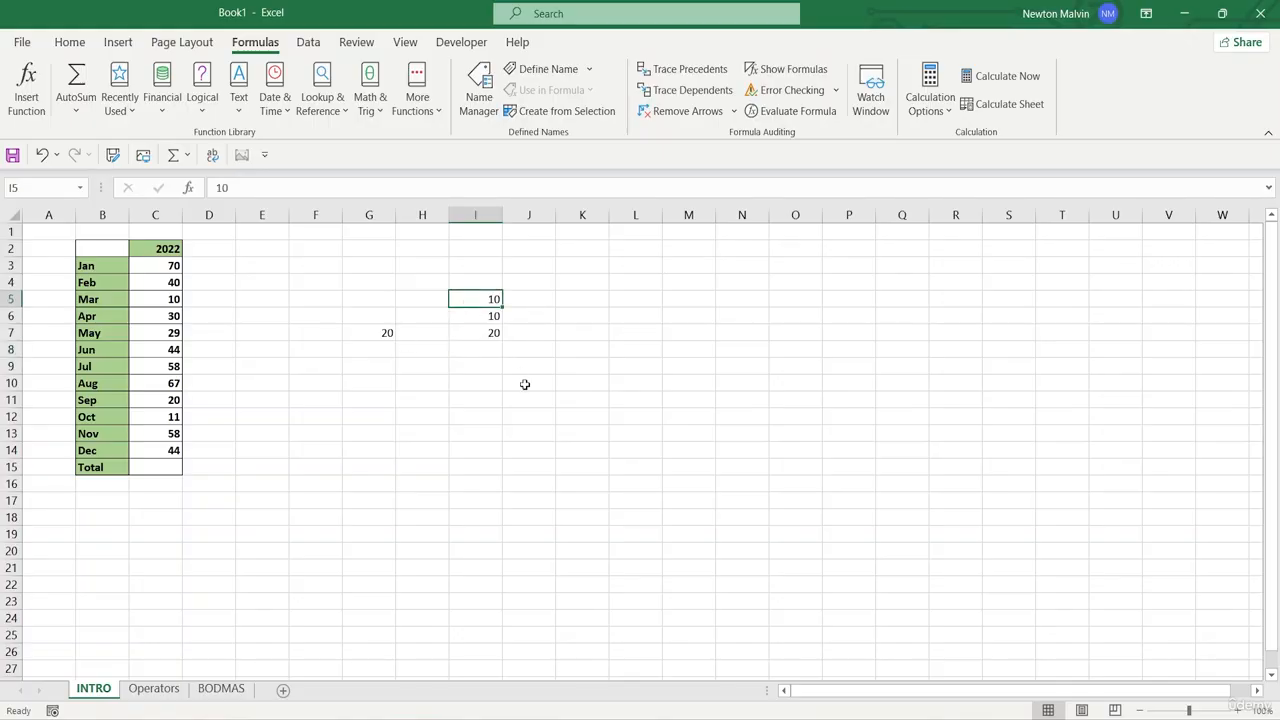
double_click(496, 298)
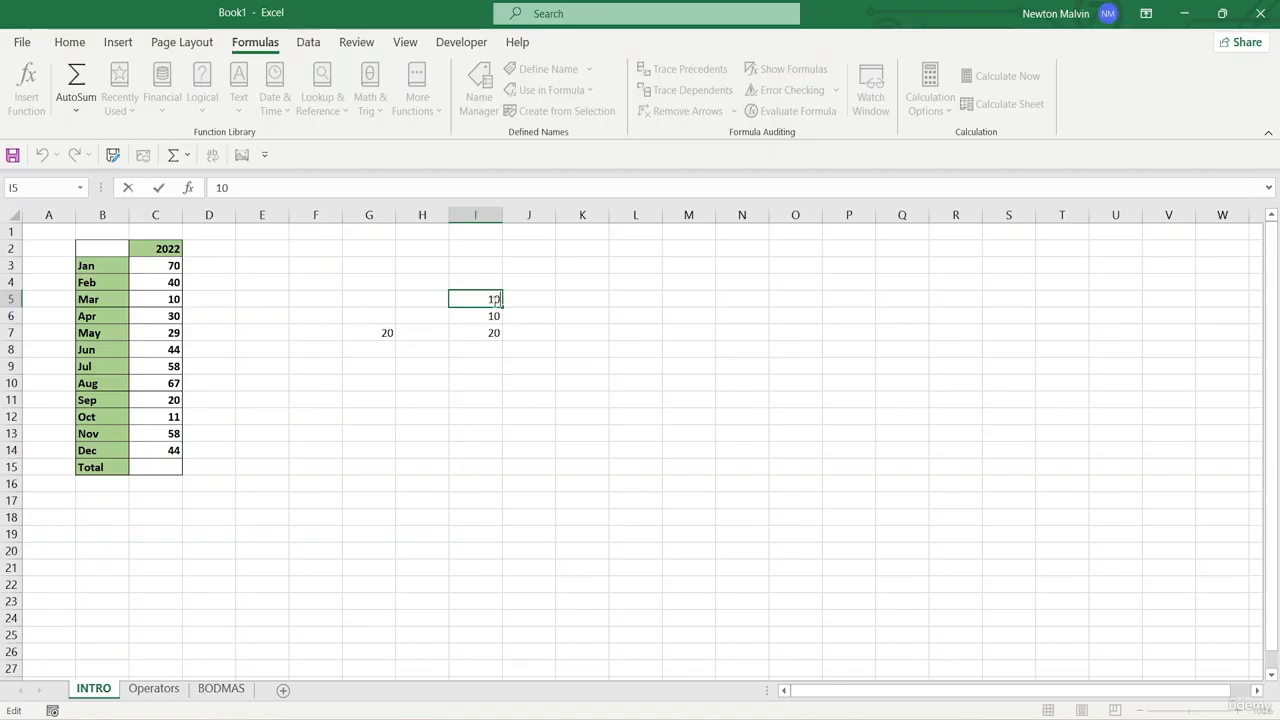
key(BackSpace)
key(BackSpace)
text(5)
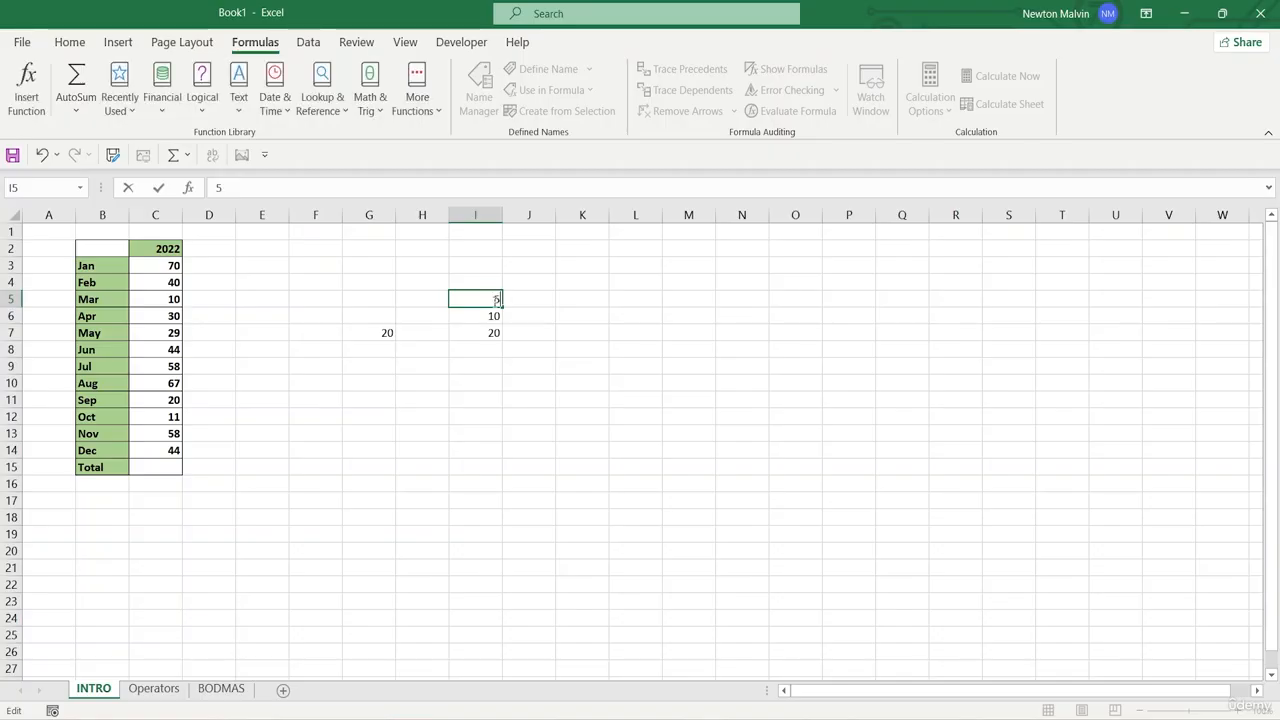
click(528, 334)
- Examine the formula in cell I7 and compare it with the values in I5 and I6
click(488, 334)
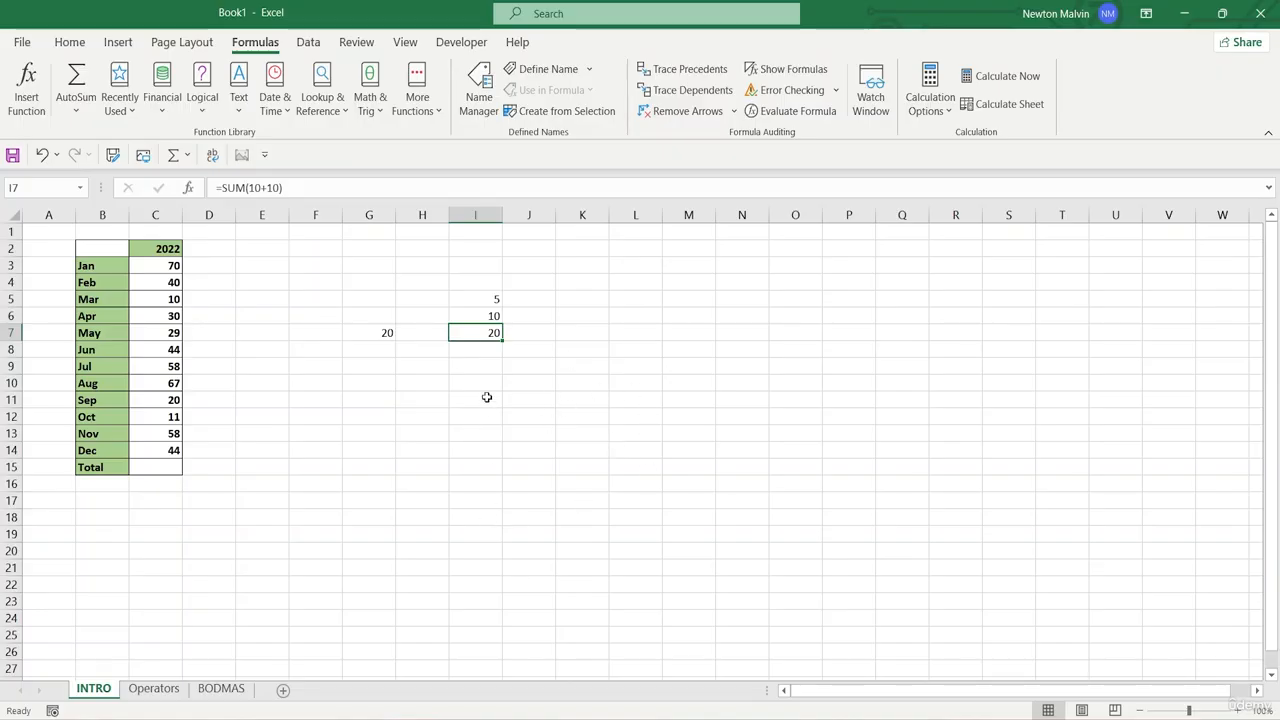
click(467, 314)
click(471, 338)
double_click(477, 333)
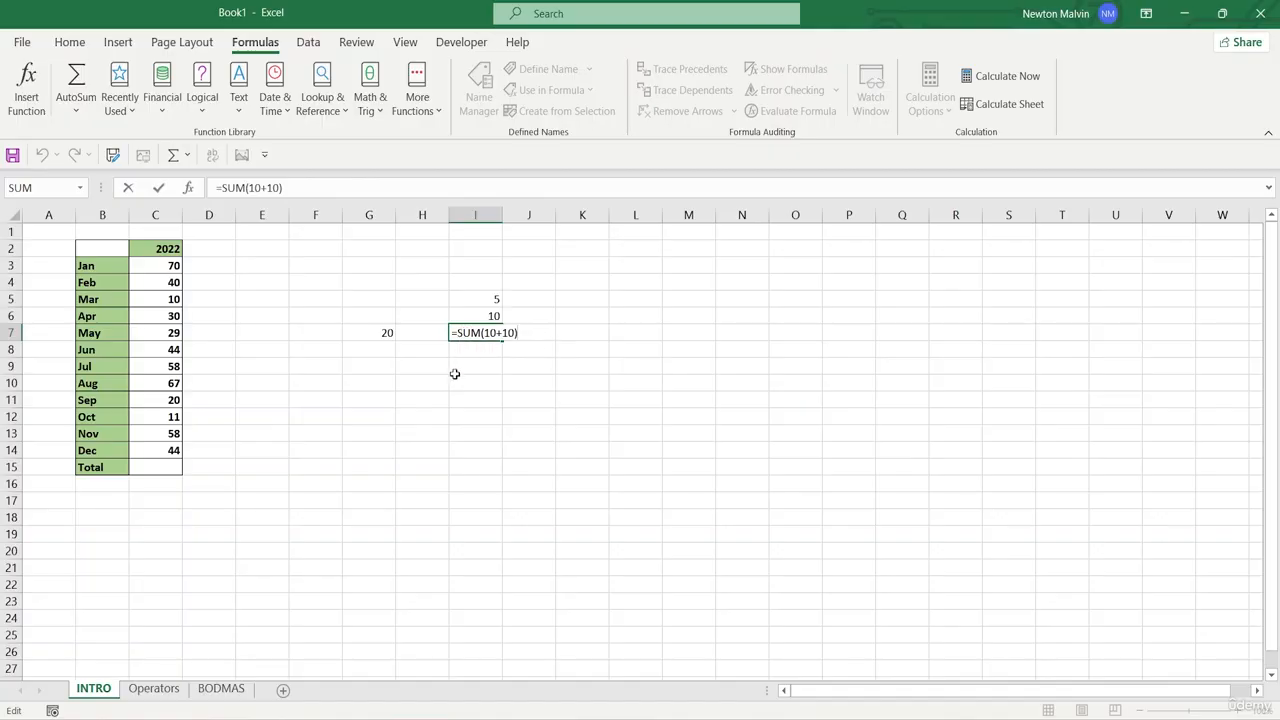
drag(499, 435, 503, 424)
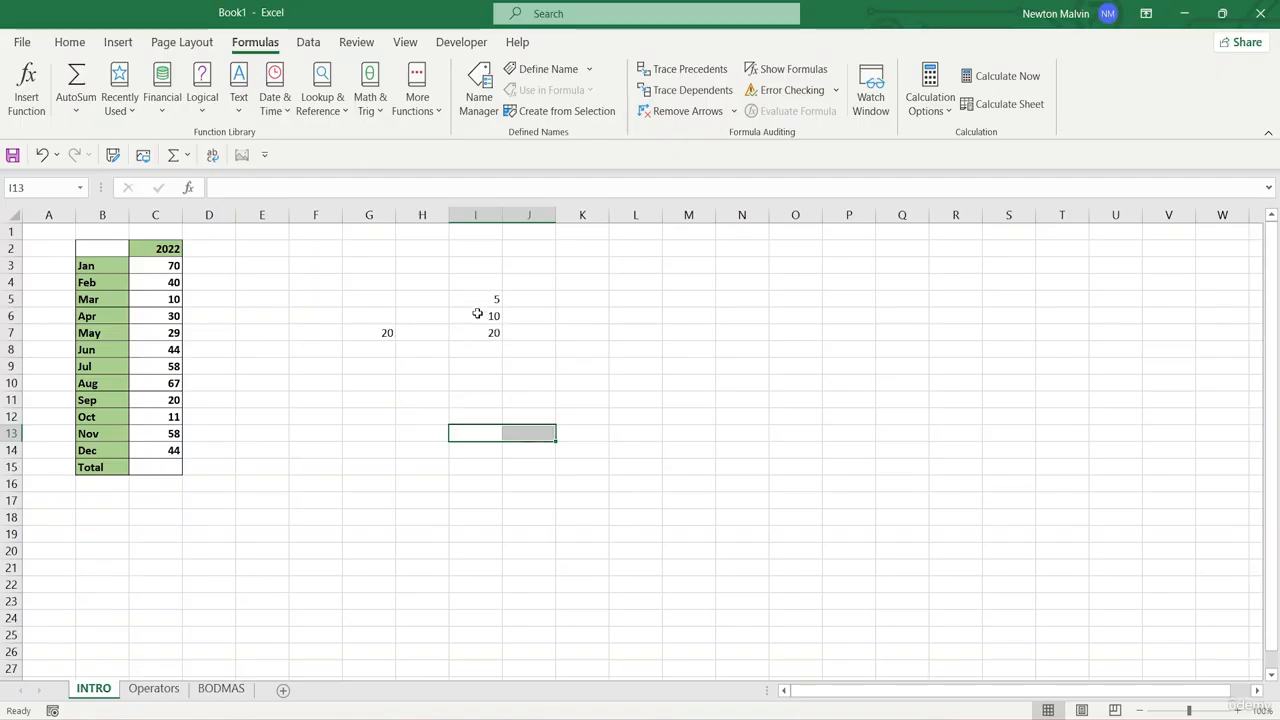
click(478, 347)
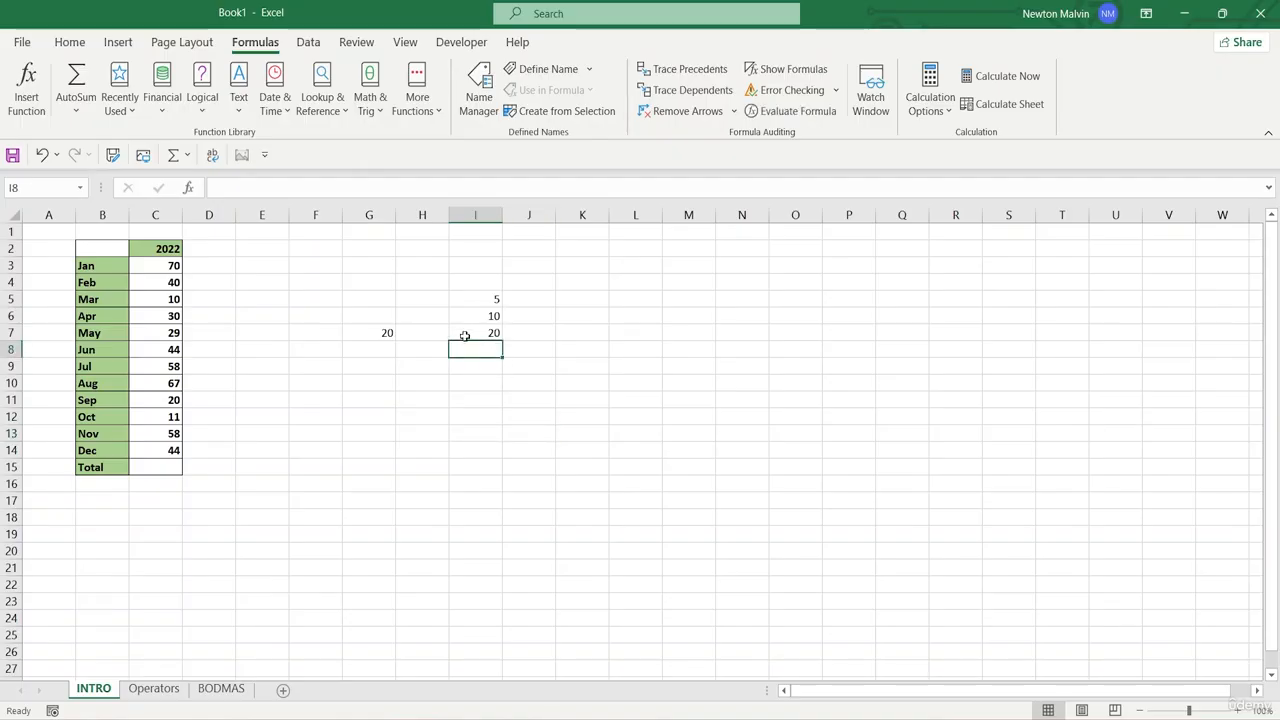
- Remove the parenthesised fixed numbers from the formula in cell I7, keeping only =SUM
click(465, 329)
double_click(496, 332)
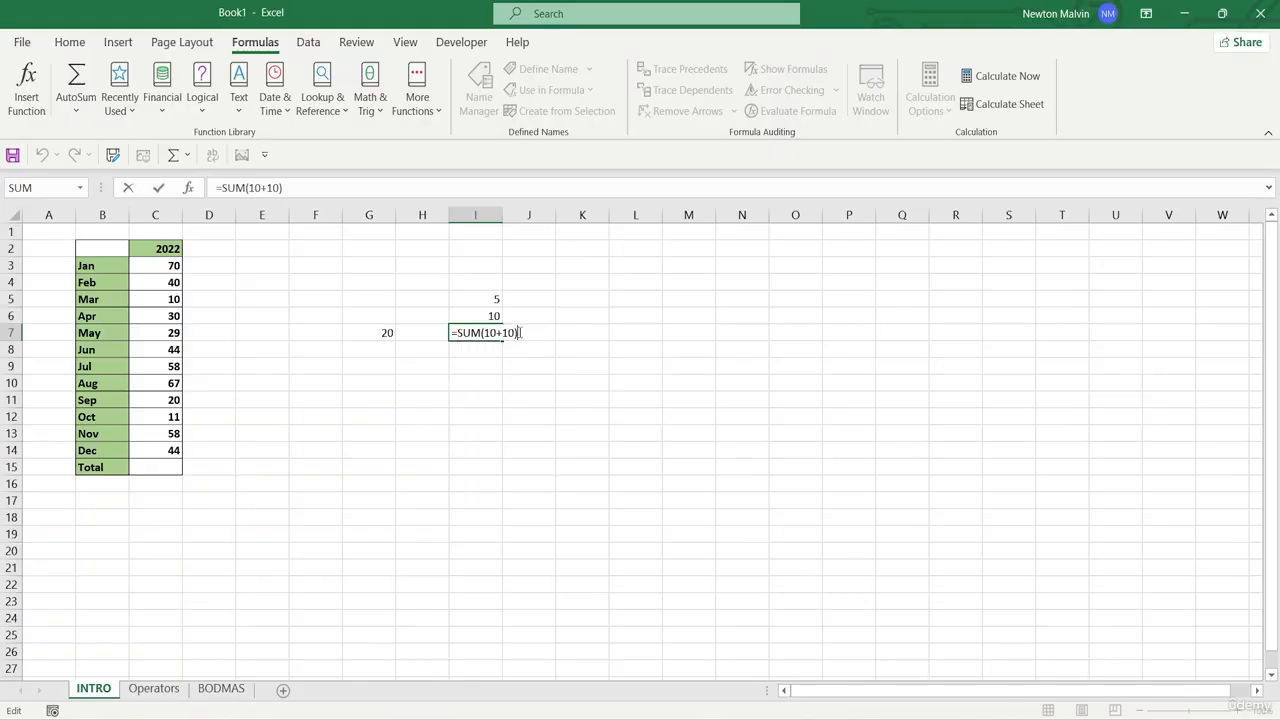
key(BackSpace)
key(BackSpace)
key(BackSpace)
key(BackSpace)
key(BackSpace)
key(BackSpace)
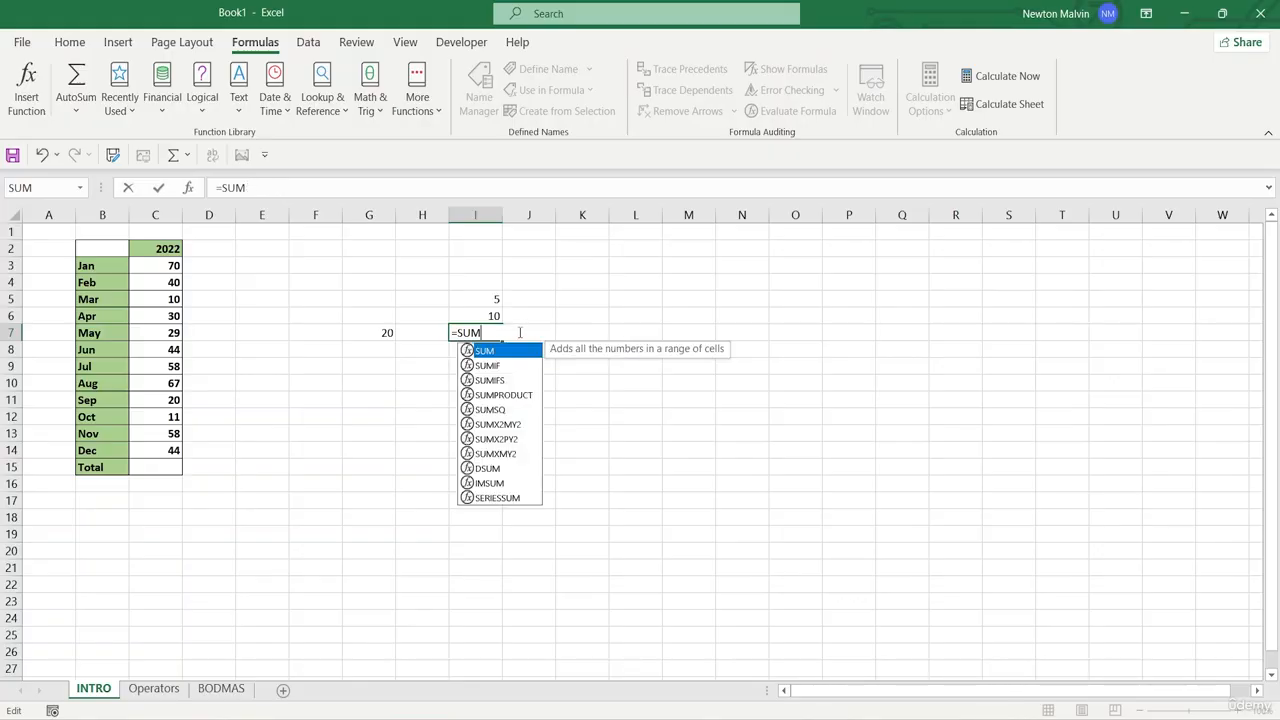
click(486, 299)
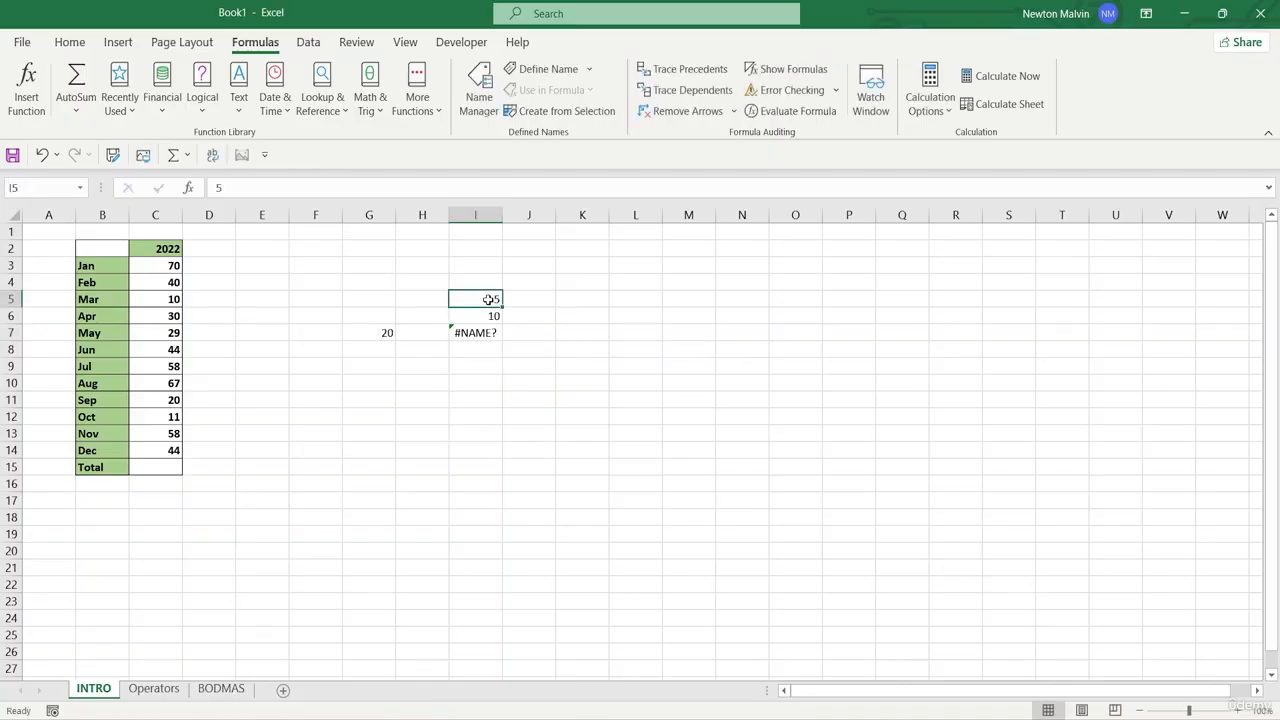
- Complete the formula in cell I7 as =SUM(I5+I6), using references to the two cells above it
double_click(492, 334)
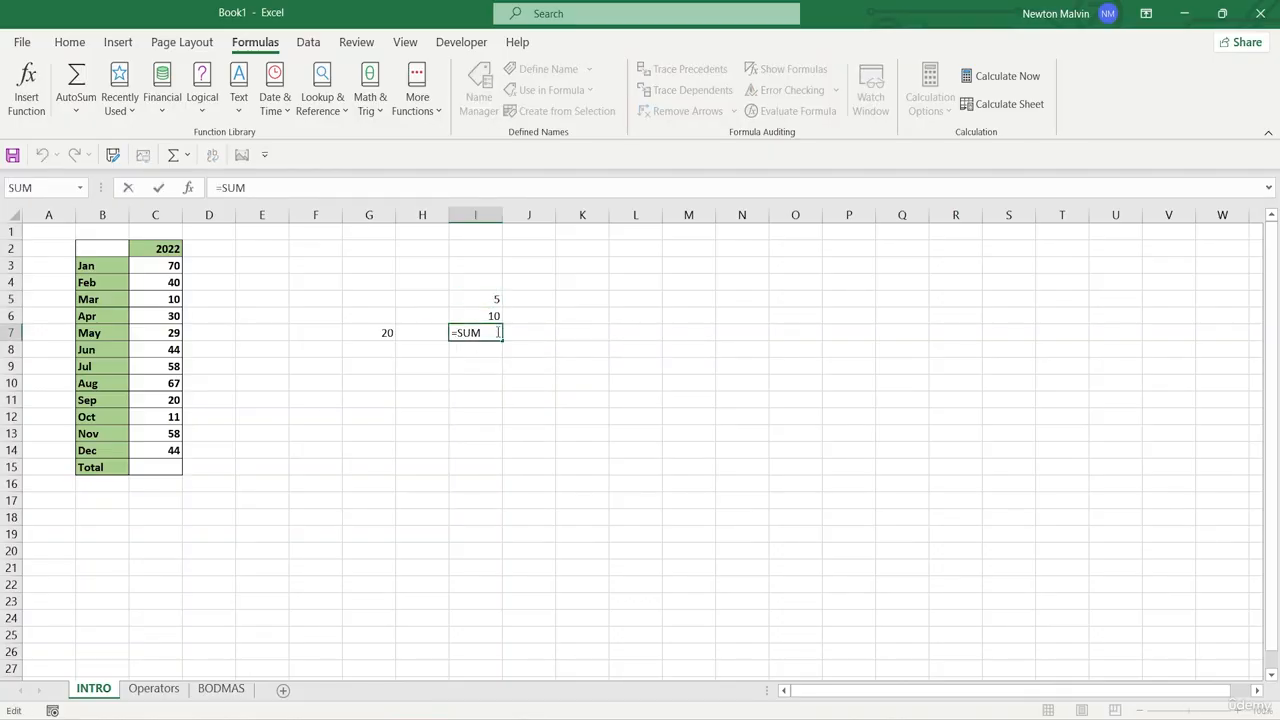
text(()
click(466, 298)
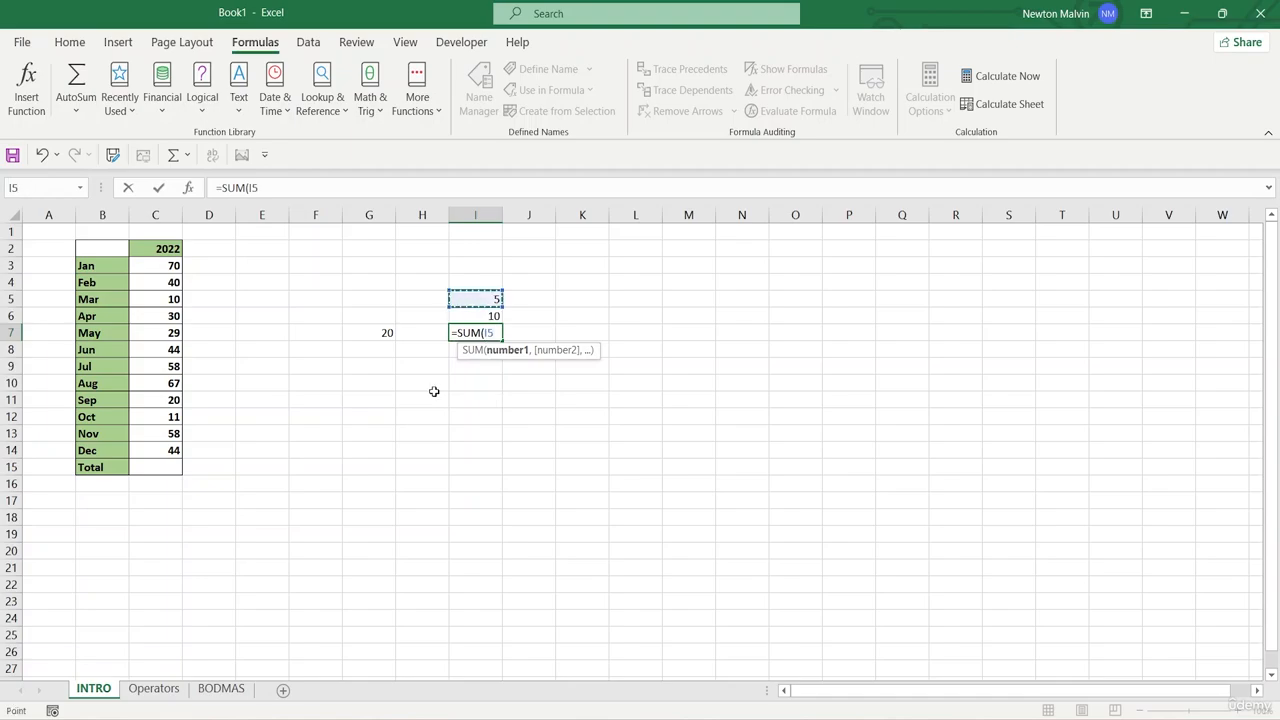
text(+)
click(470, 317)
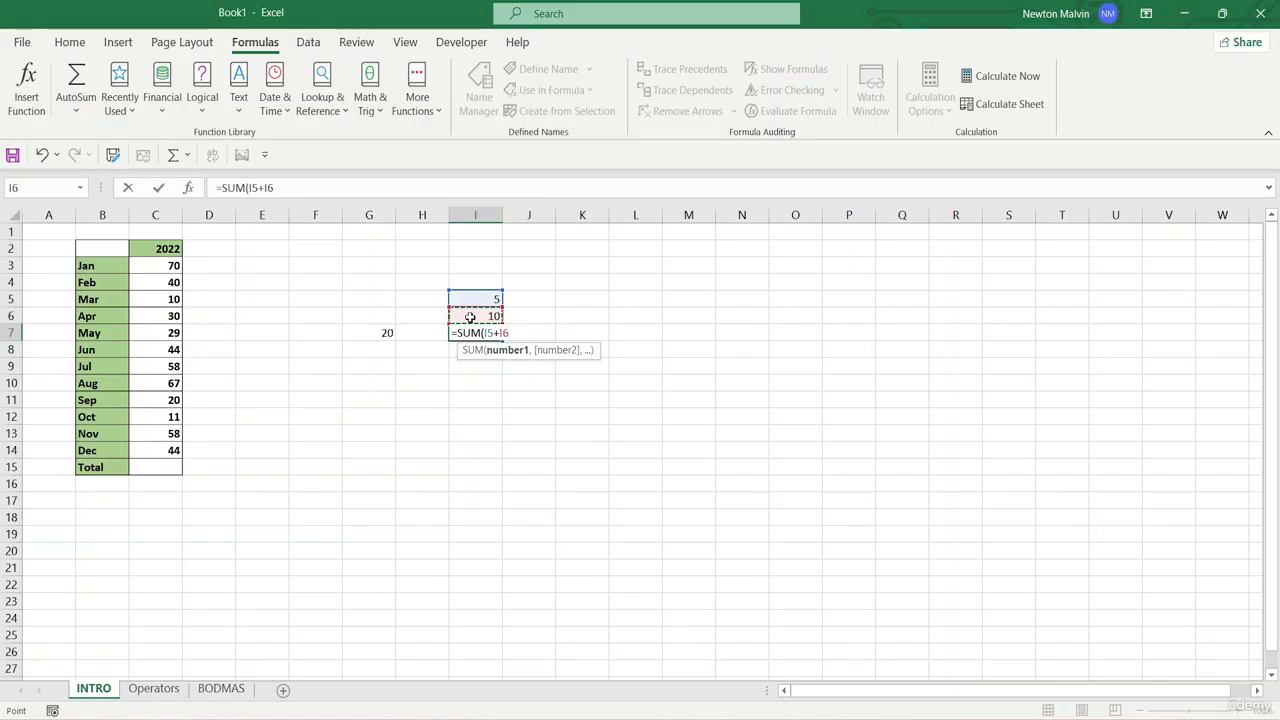
text())
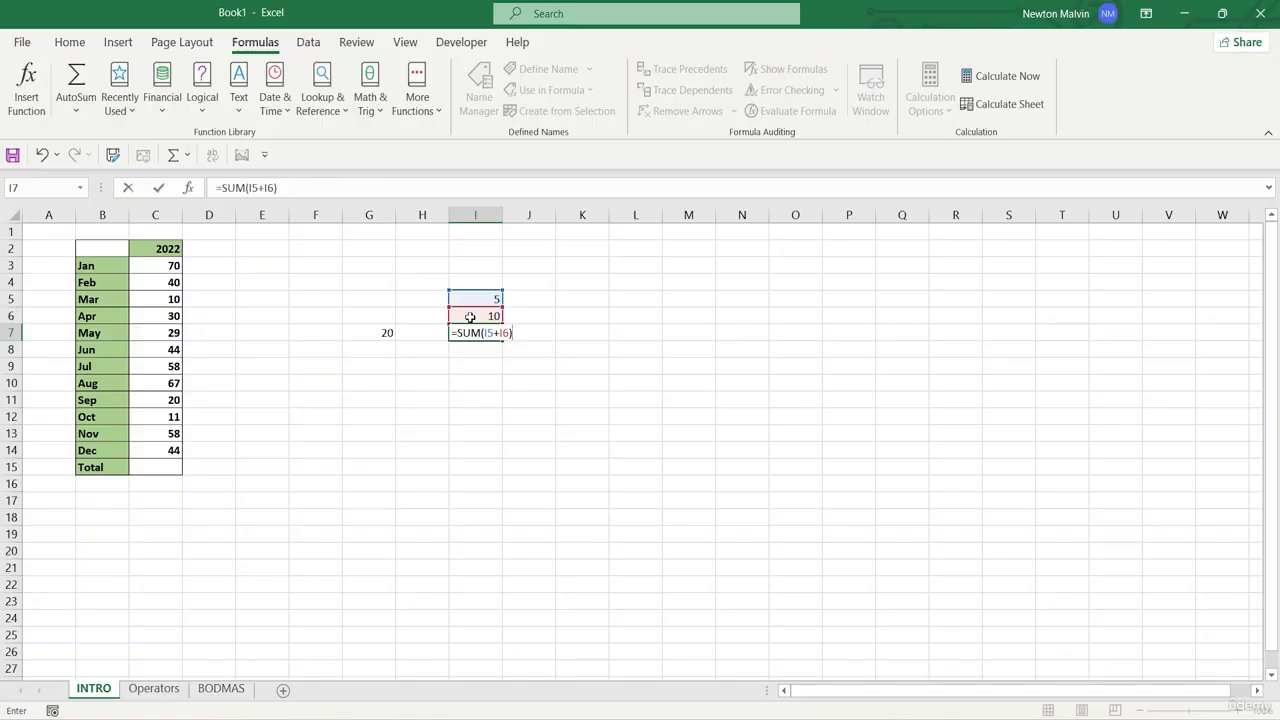
key(Return)
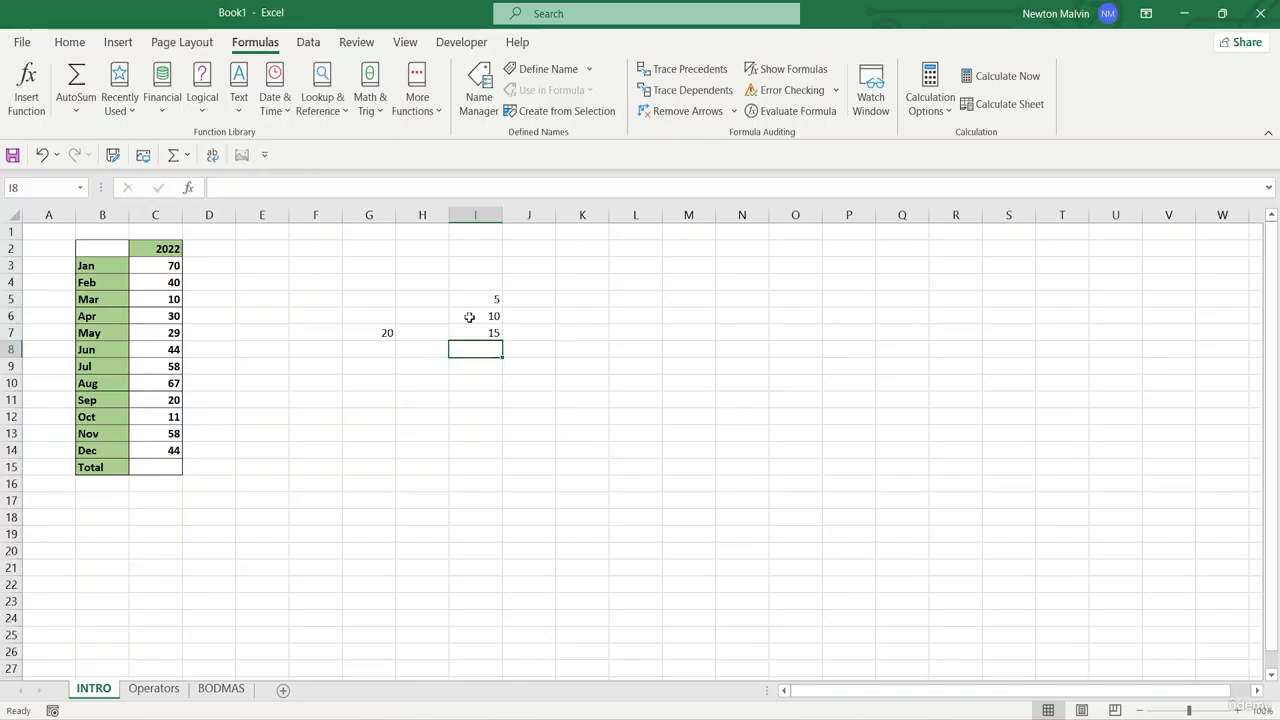
- Set the value in cell I5 to 10 and check the formula in I7 against the two cells it references
click(482, 302)
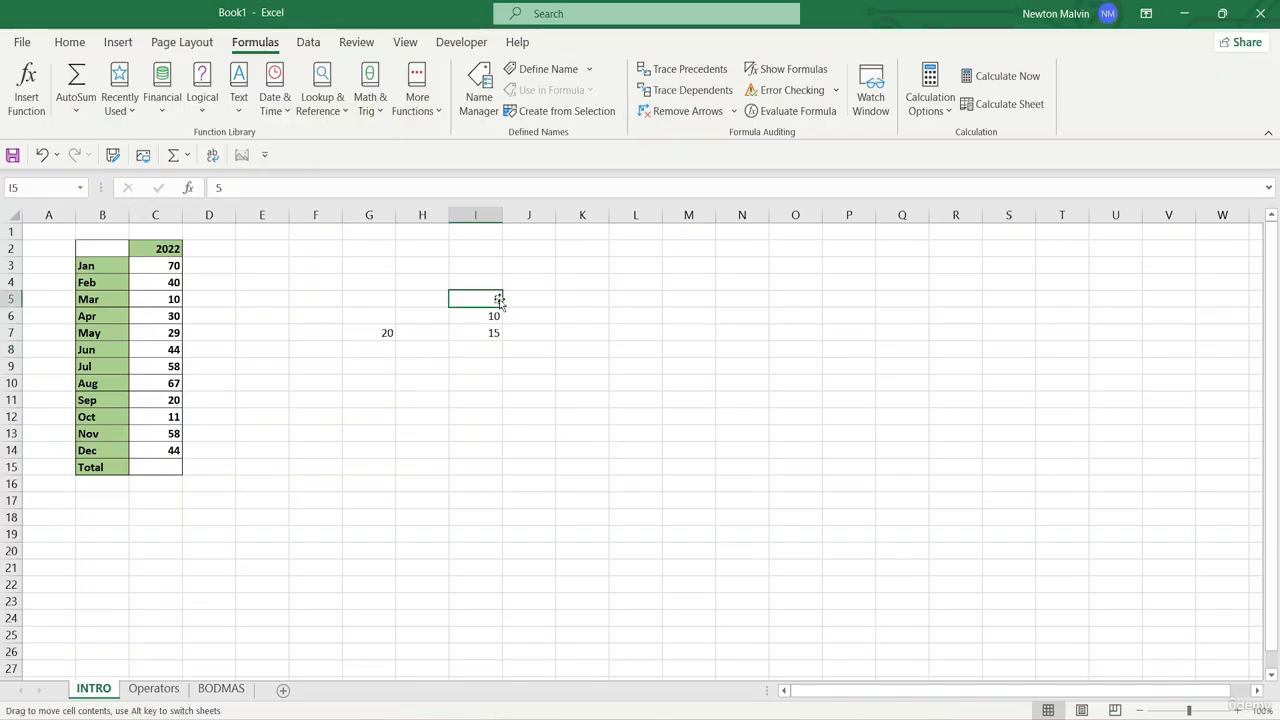
double_click(497, 300)
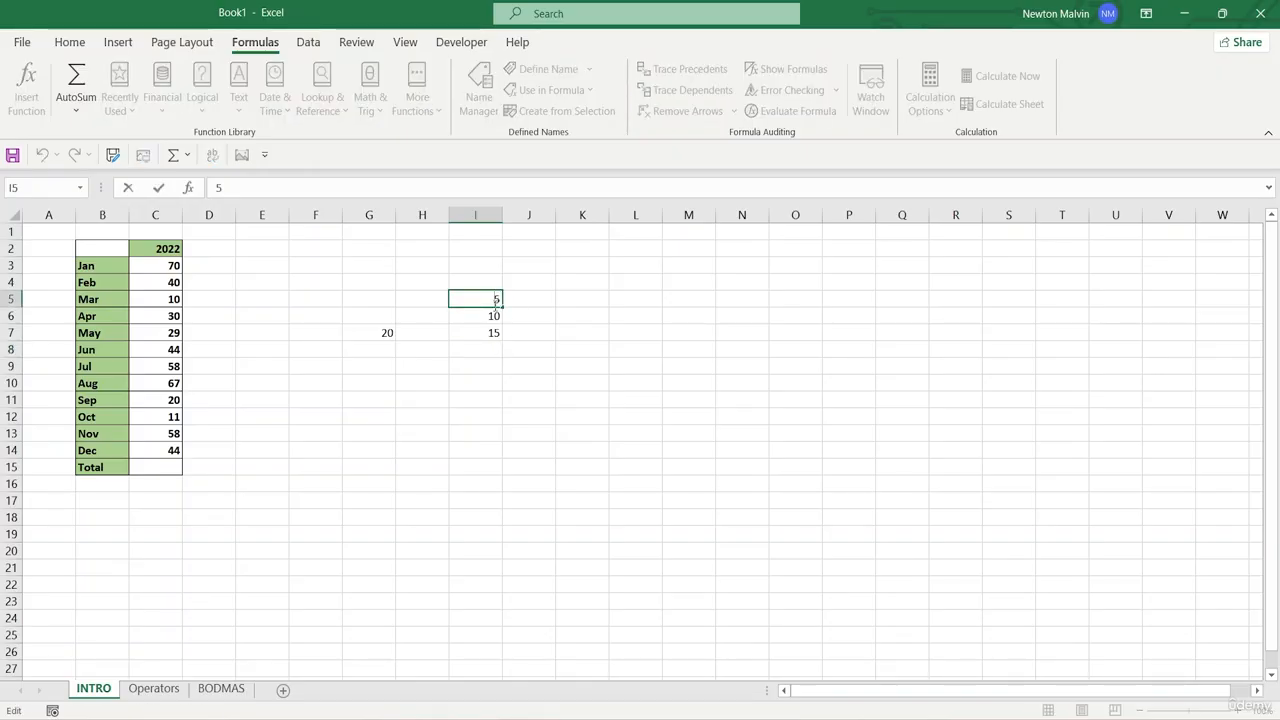
key(BackSpace)
text(10)
key(Return)
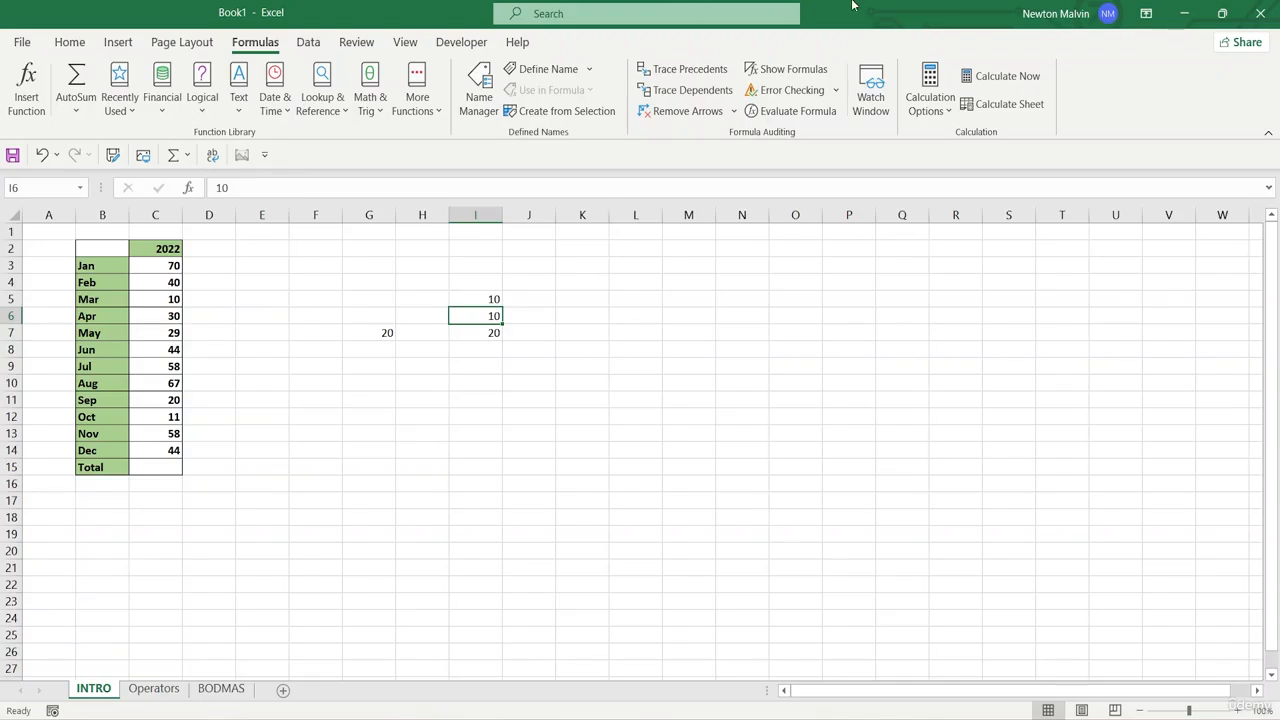
click(489, 300)
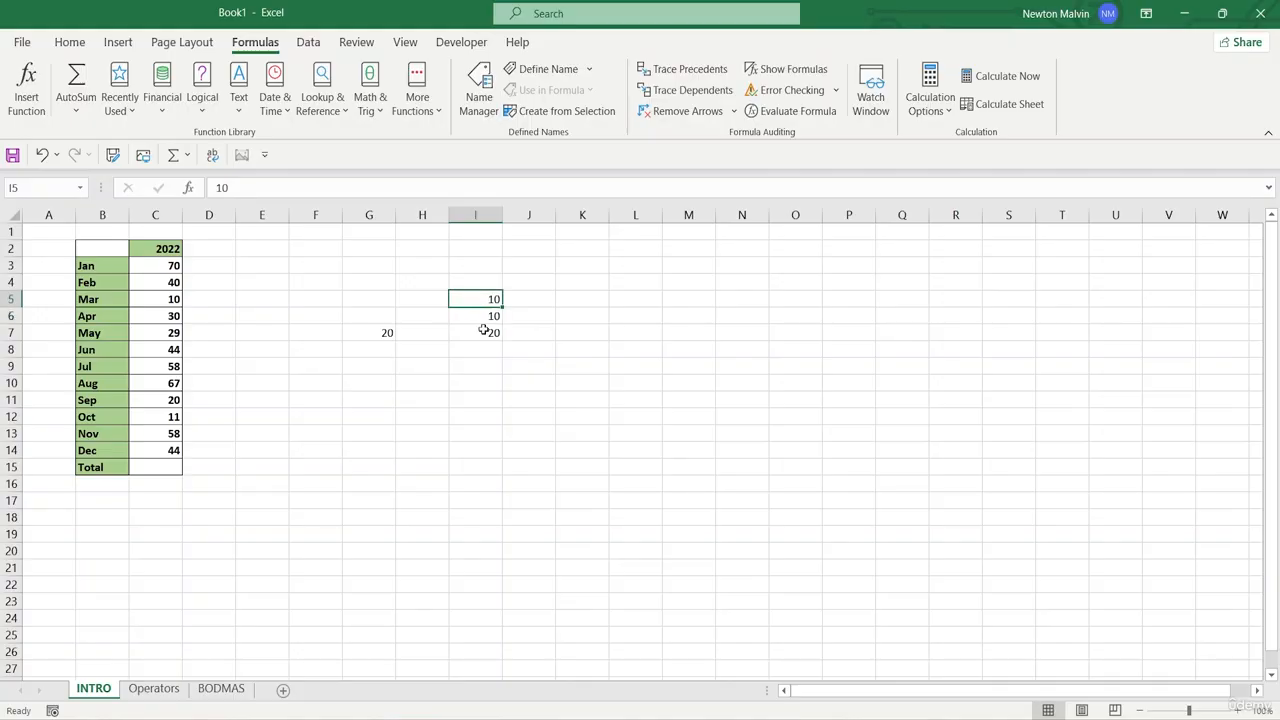
click(484, 330)
click(484, 313)
click(463, 297)
- Start a formula with =SUM( in the Total cell C15 below the monthly values
click(145, 466)
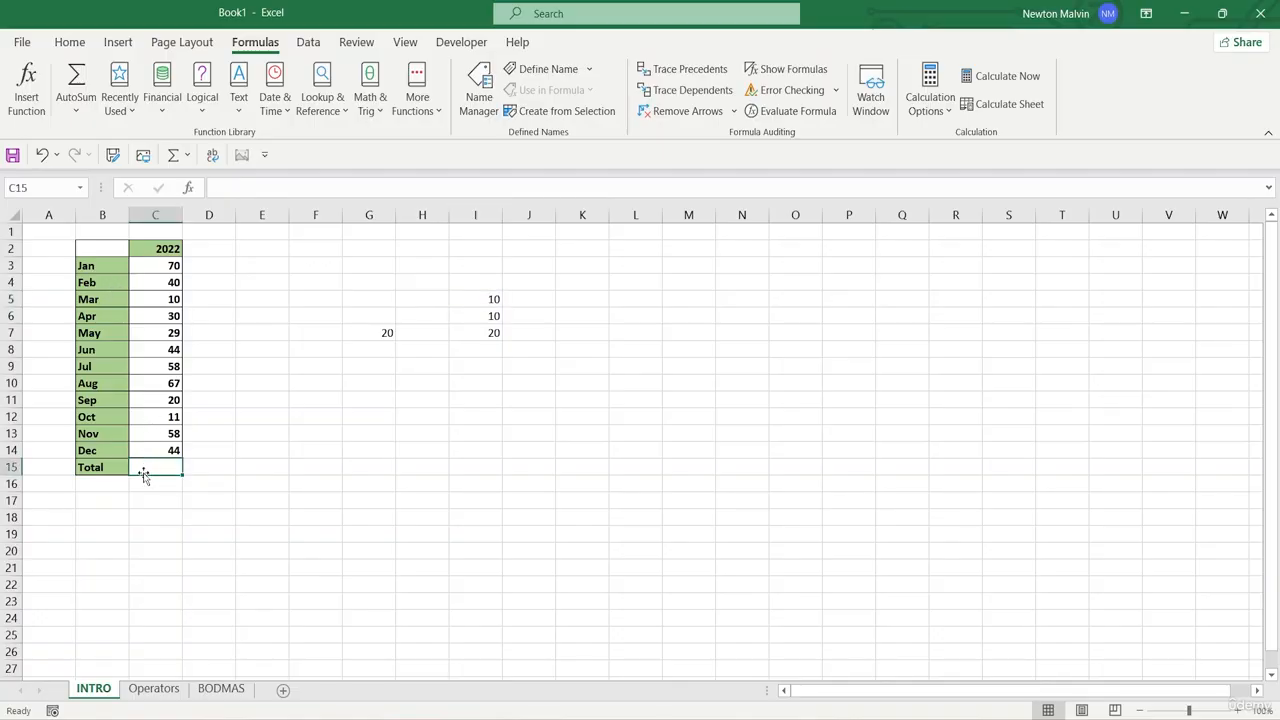
double_click(138, 467)
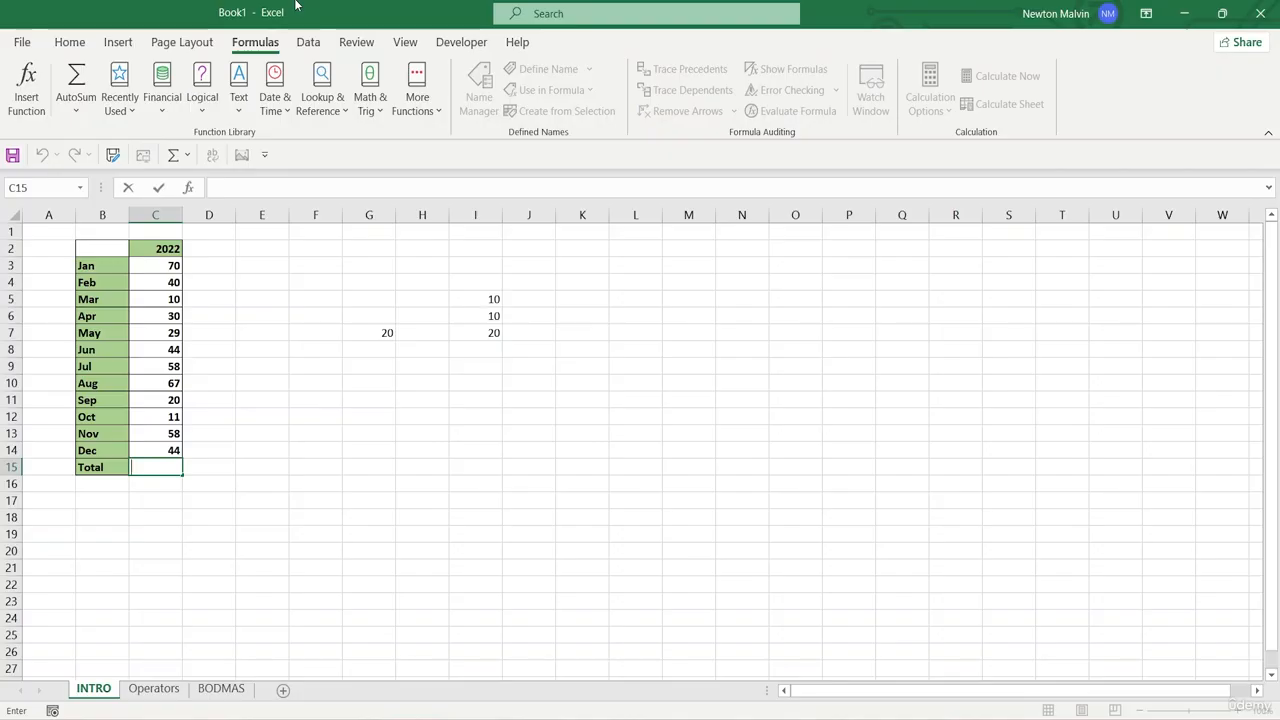
text(=S)
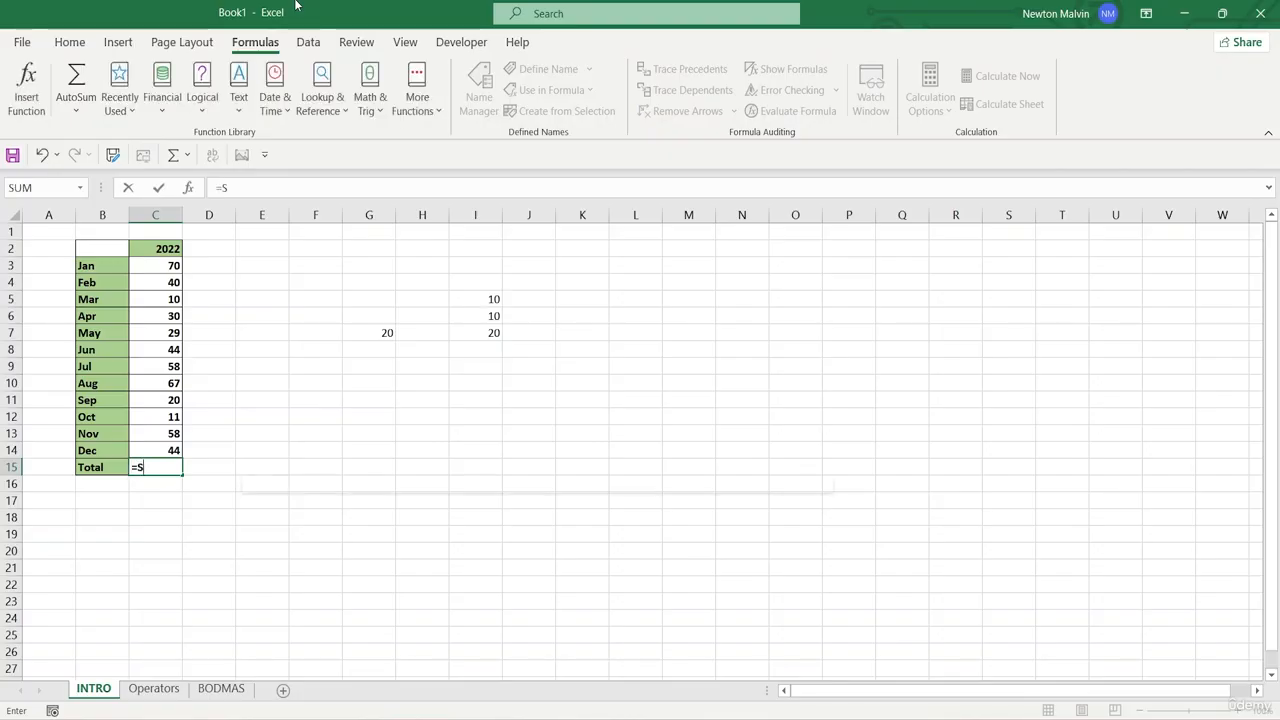
text(UM()
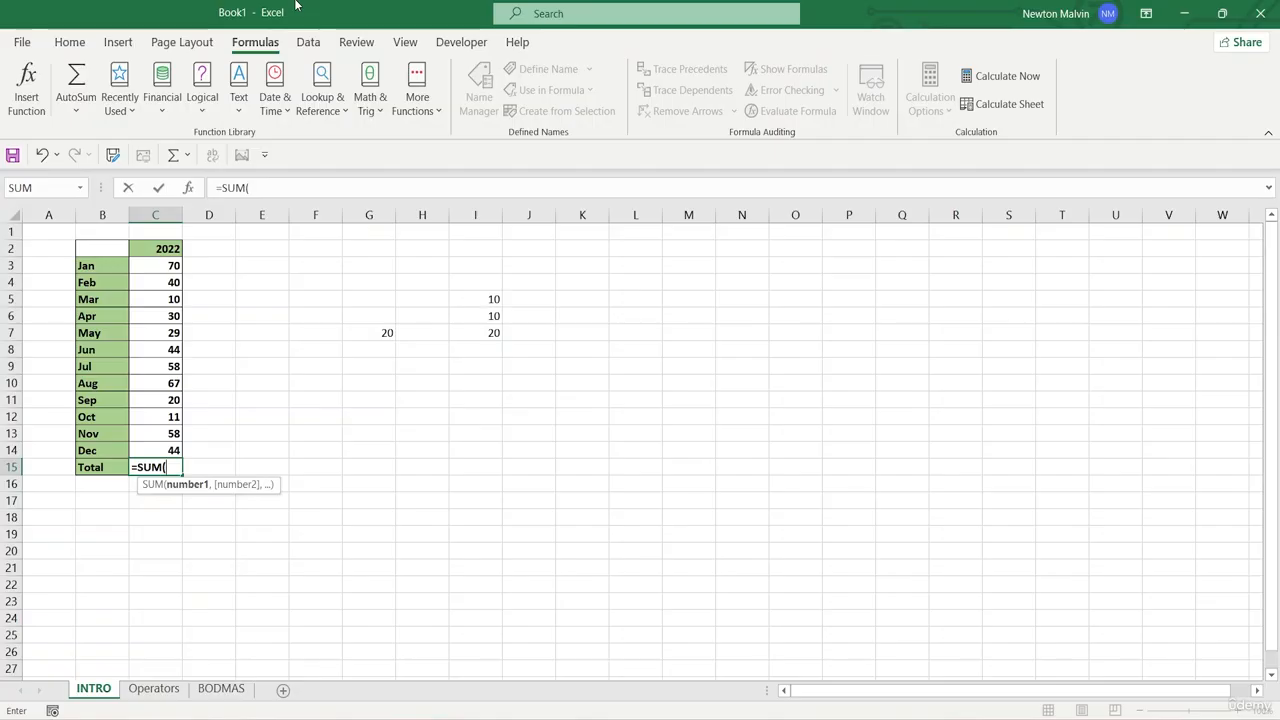
- Try adding the individual references c3+c4 inside the SUM formula in C15, and erase them again
text(c3)
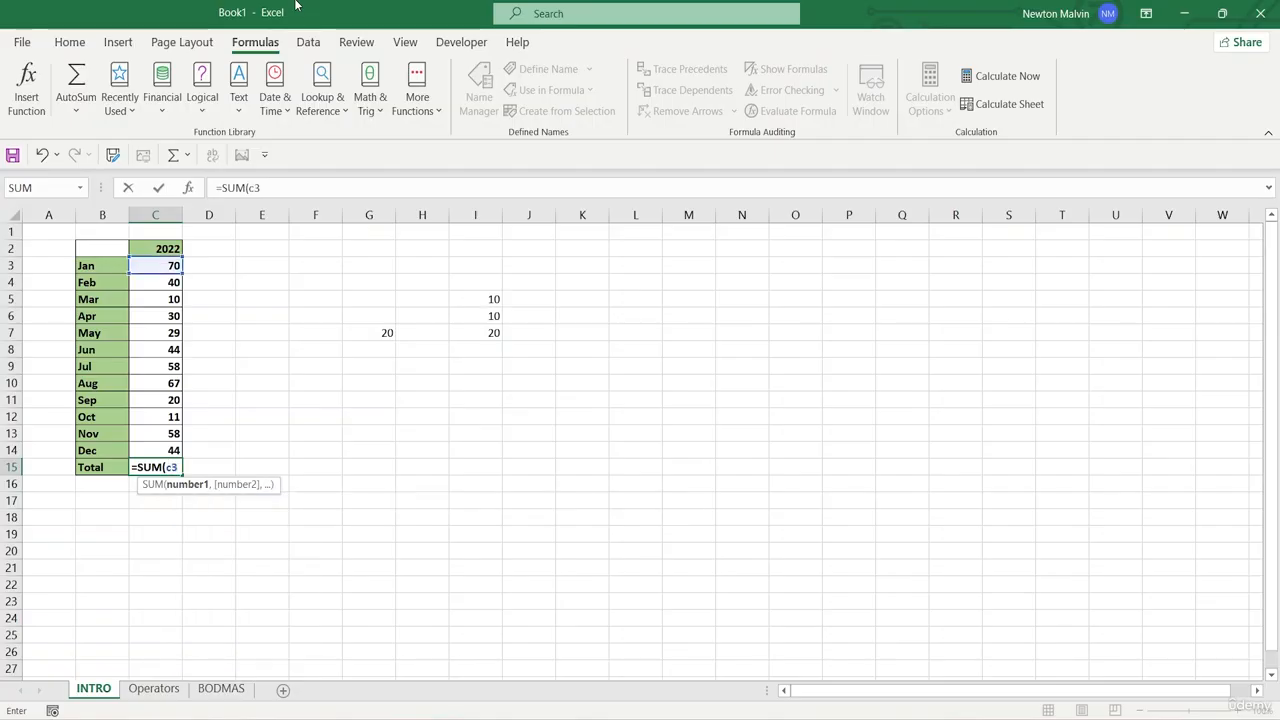
text(+c4)
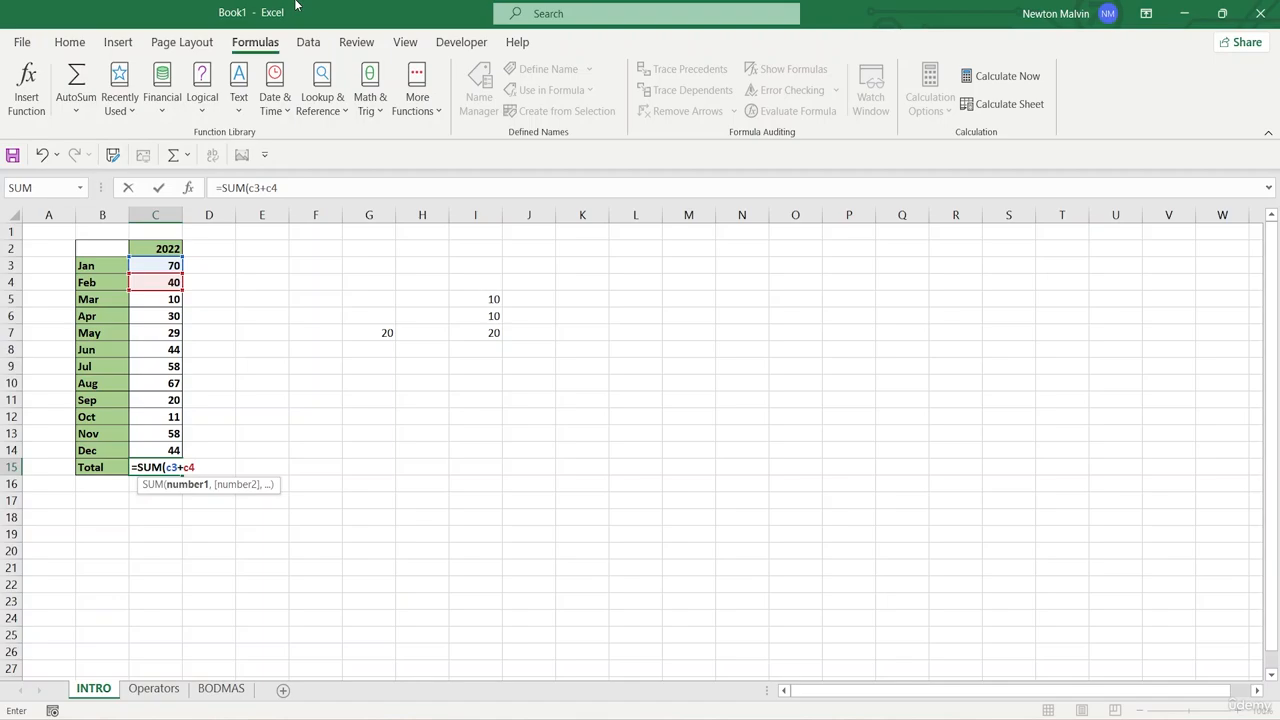
key(BackSpace)
key(BackSpace)
key(BackSpace)
key(BackSpace)
key(BackSpace)
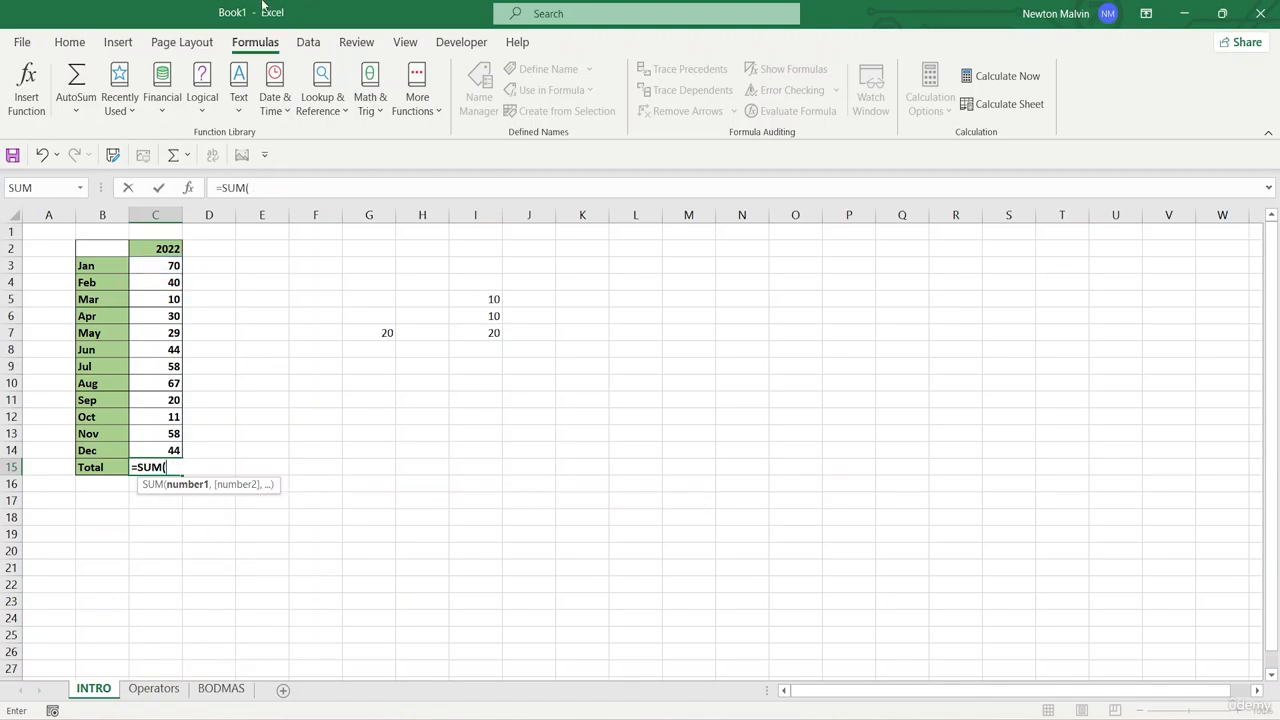
- Complete the Total formula in C15 as =SUM(C3:C14), covering the values from Jan to Dec
click(163, 265)
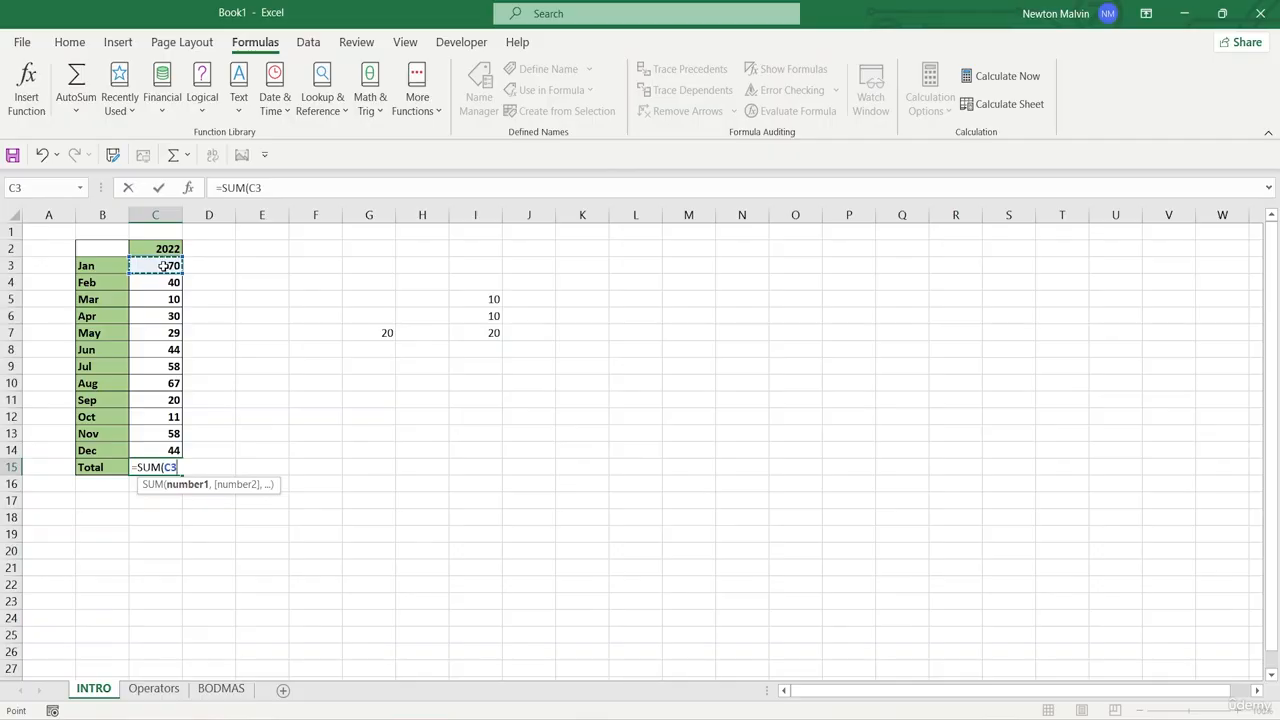
drag(164, 266, 160, 333)
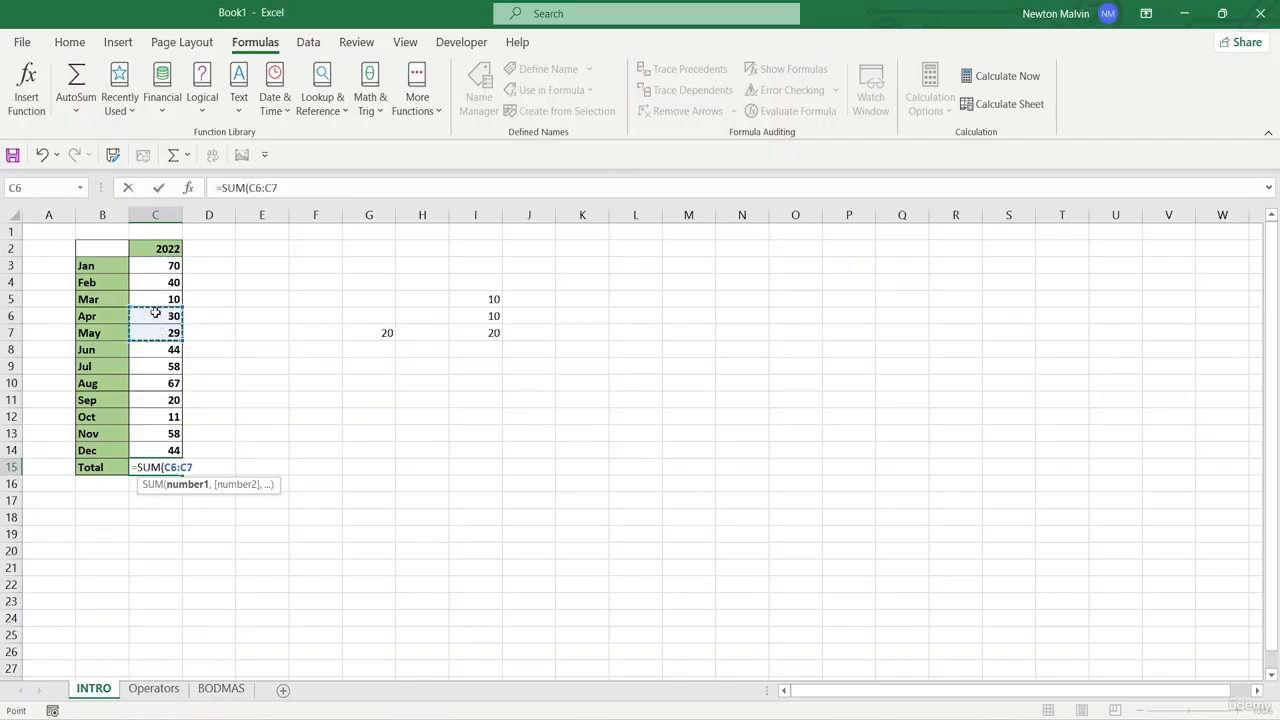
drag(146, 268, 148, 287)
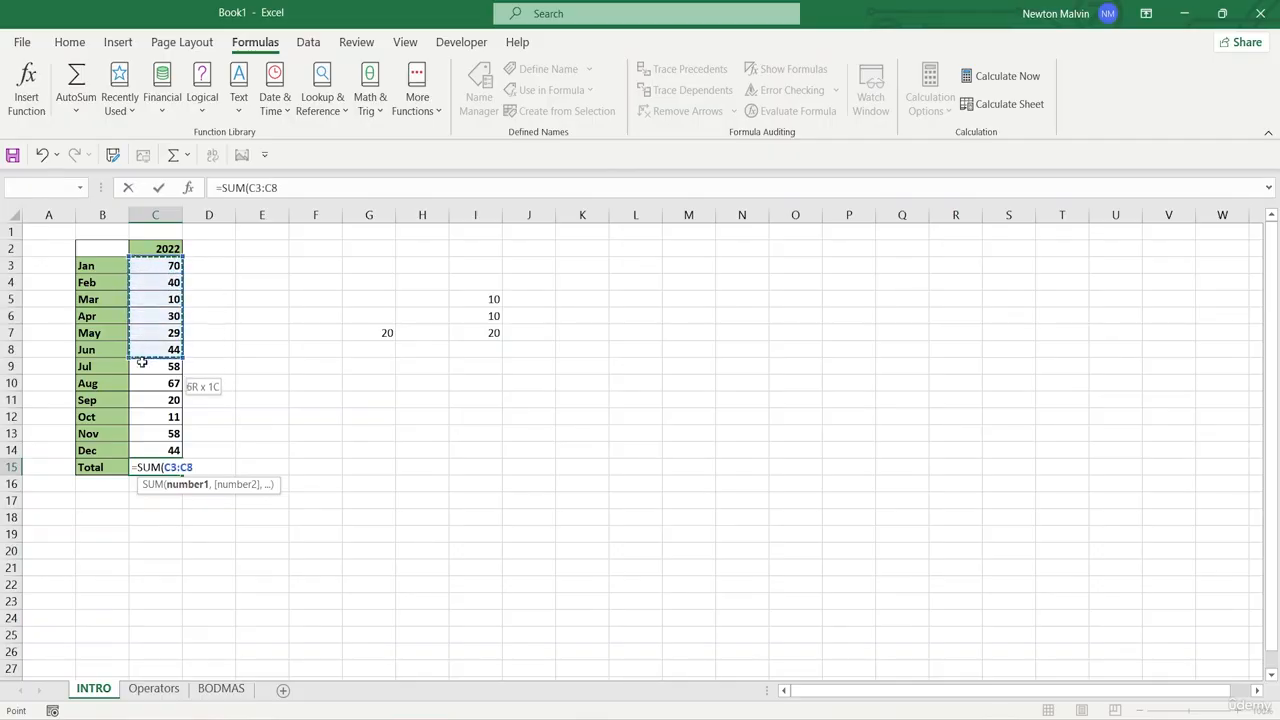
drag(142, 363, 160, 452)
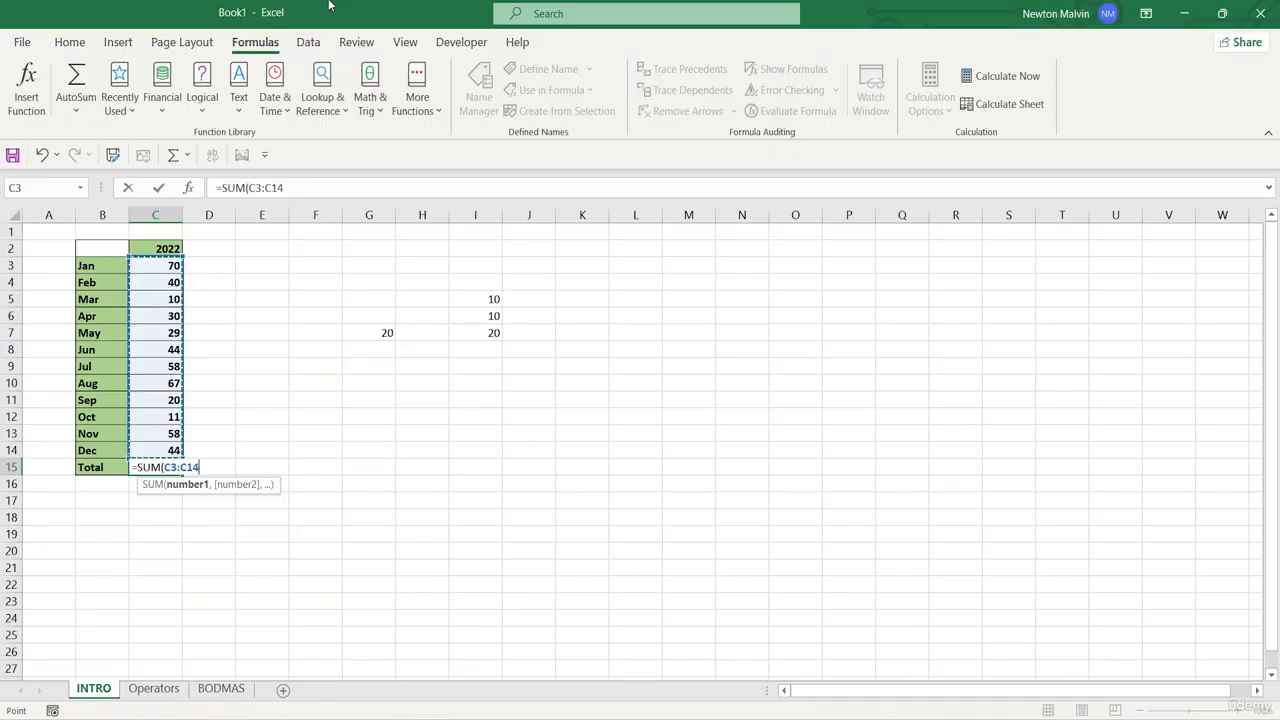
text())
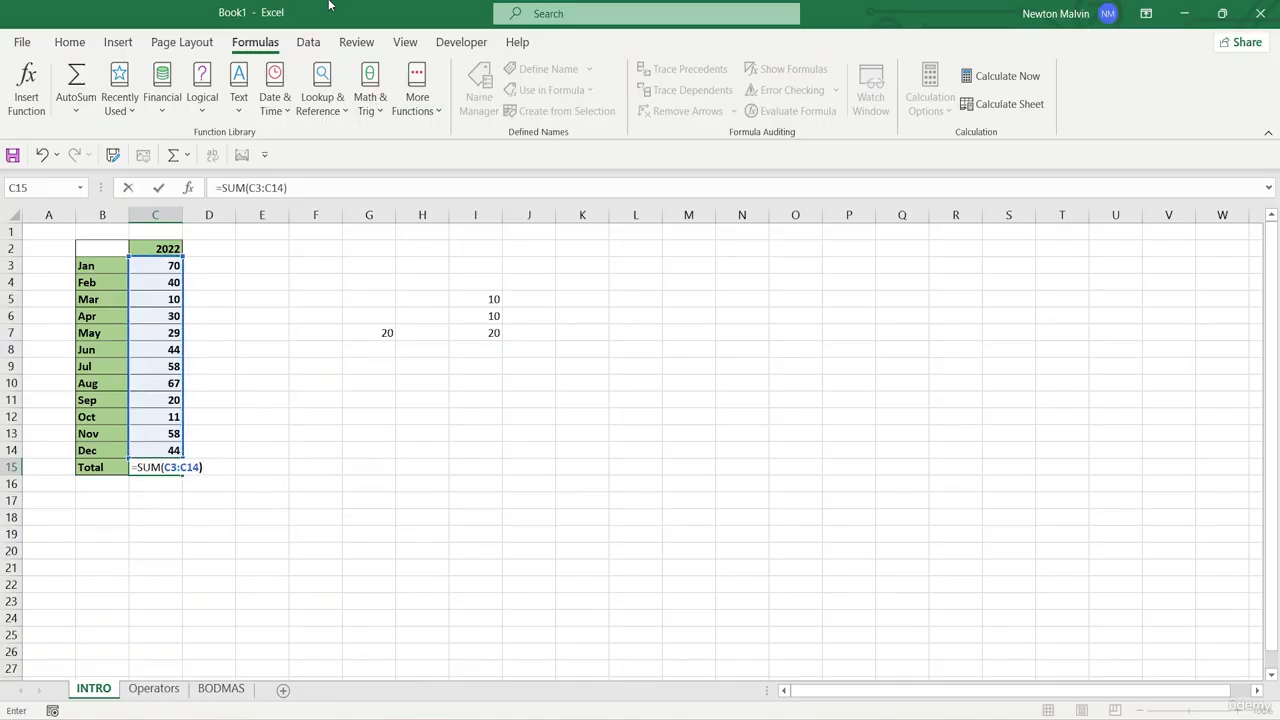
key(Return)
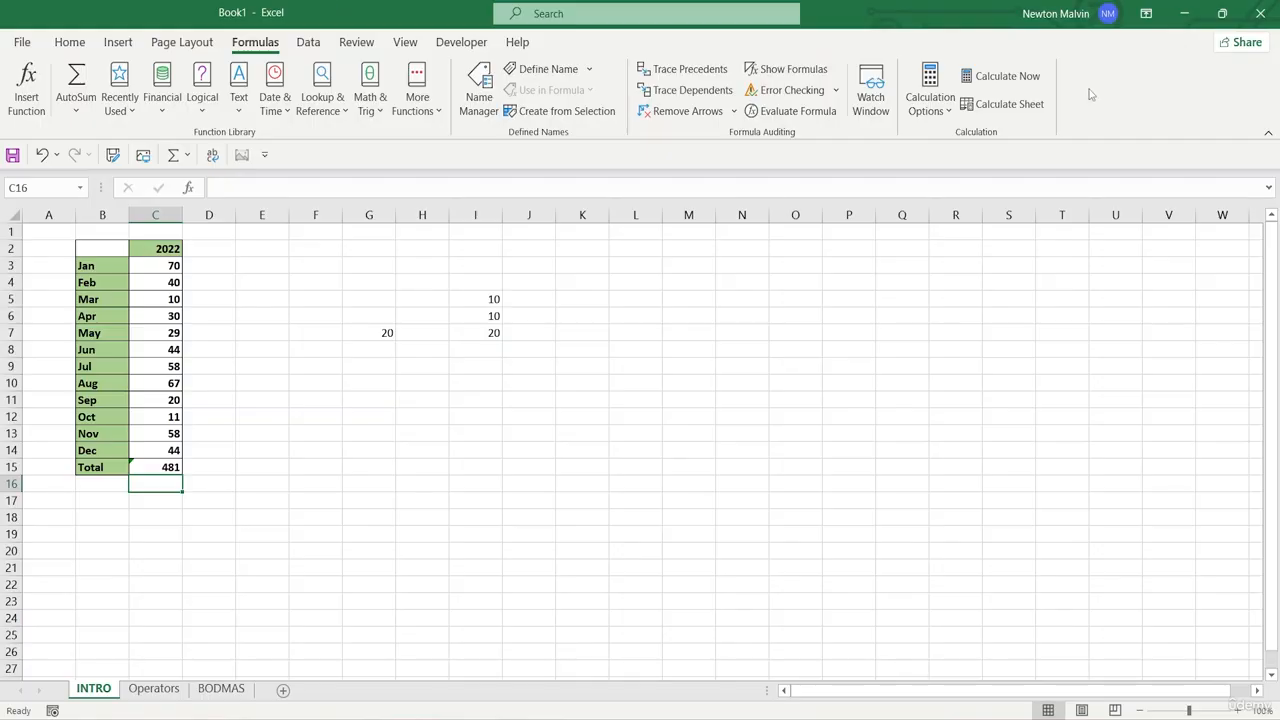
- Switch to the Operators sheet and review its table of arithmetic operator symbols and names
click(649, 362)
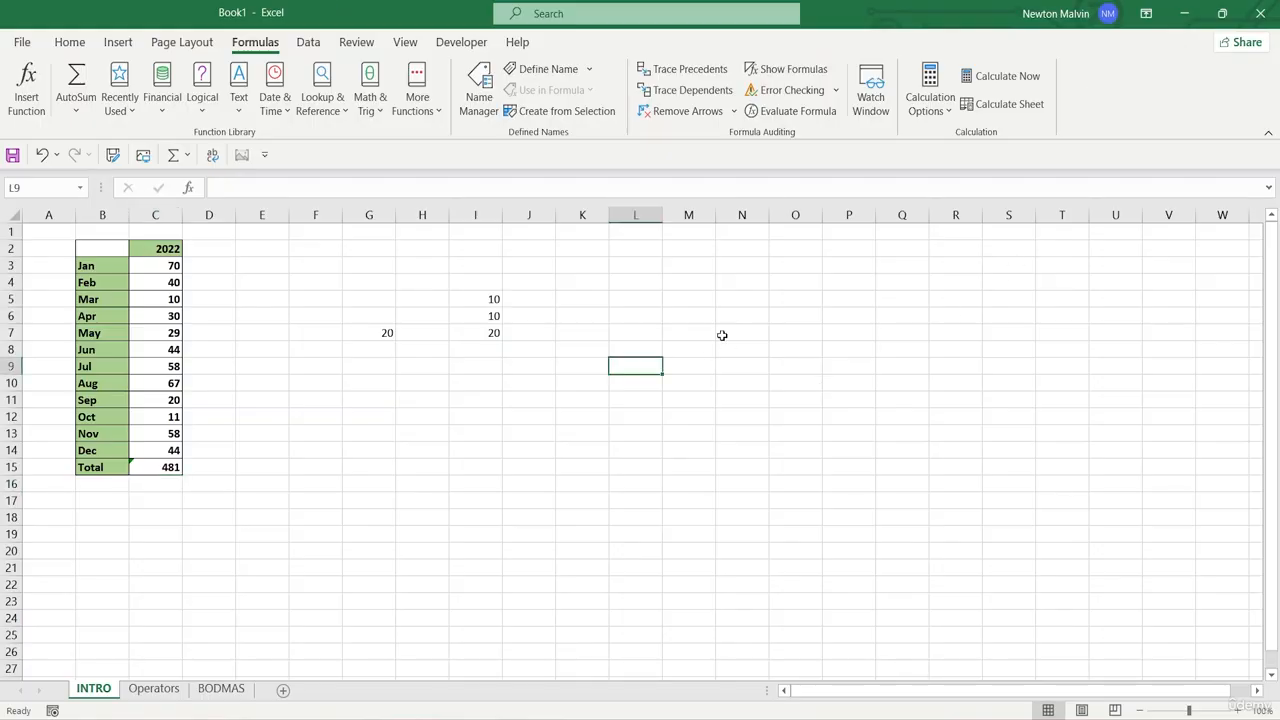
click(158, 693)
click(619, 474)
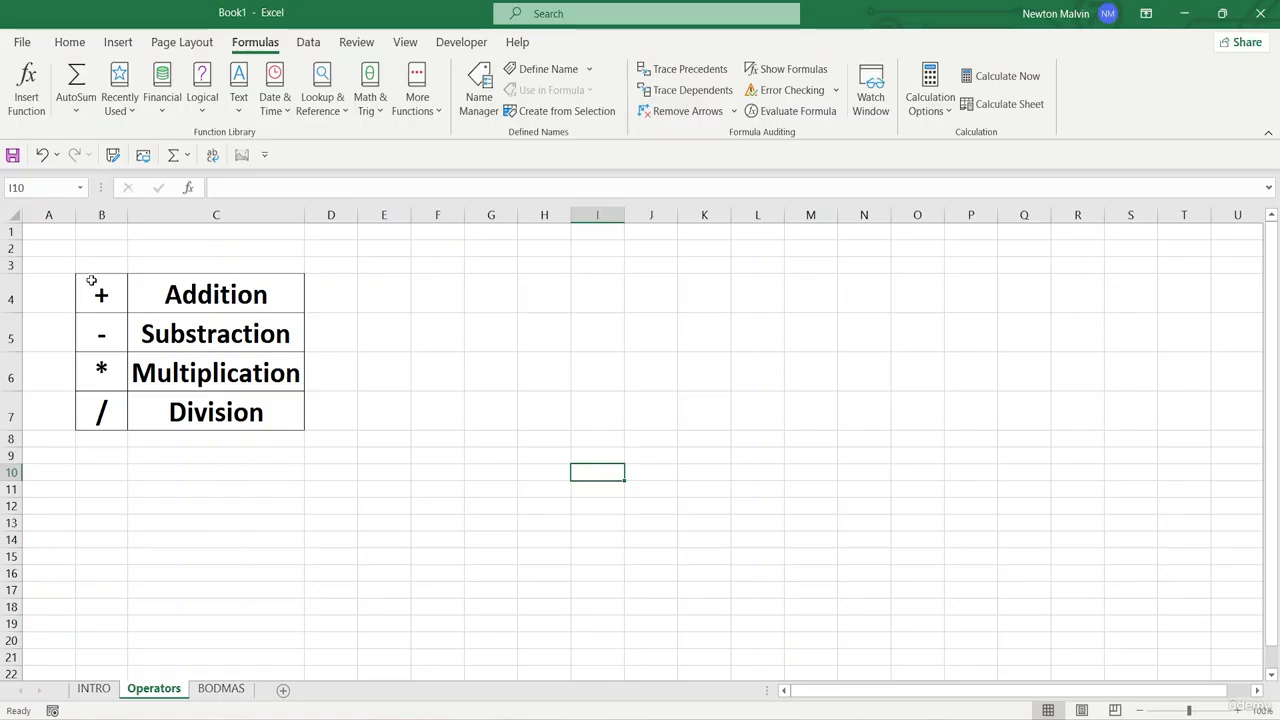
click(681, 387)
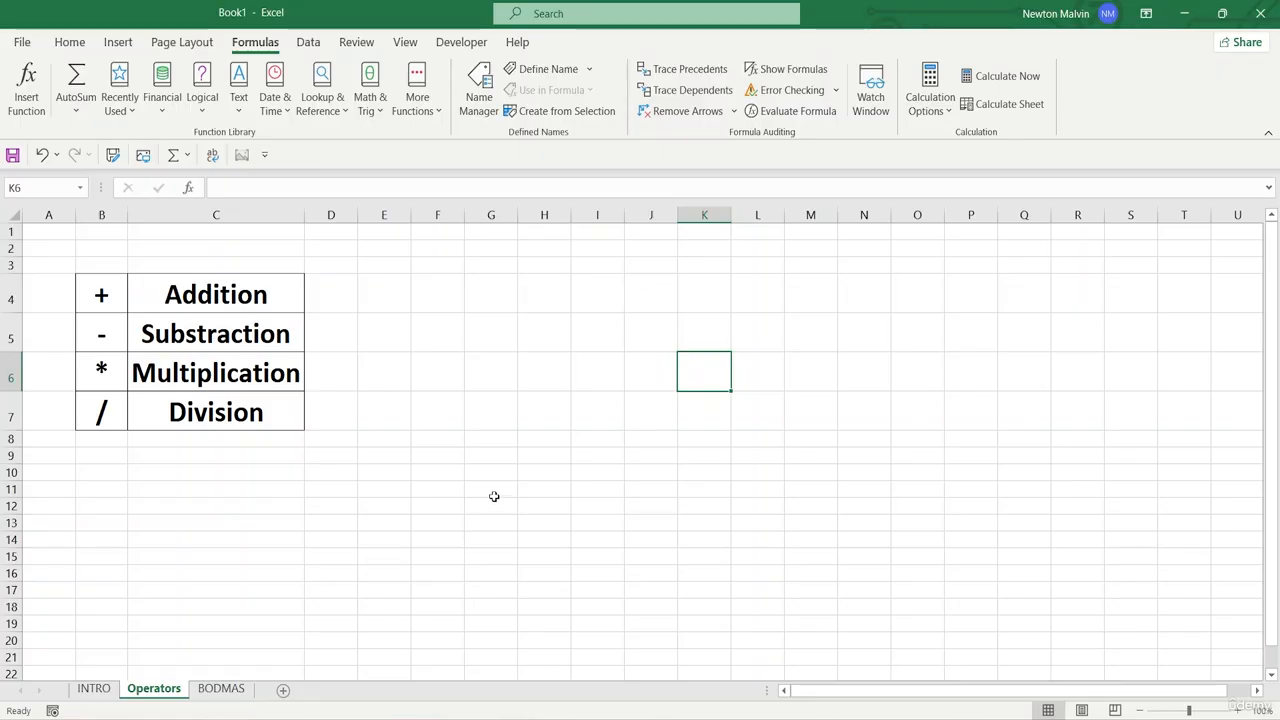
click(473, 390)
click(300, 356)
click(826, 440)
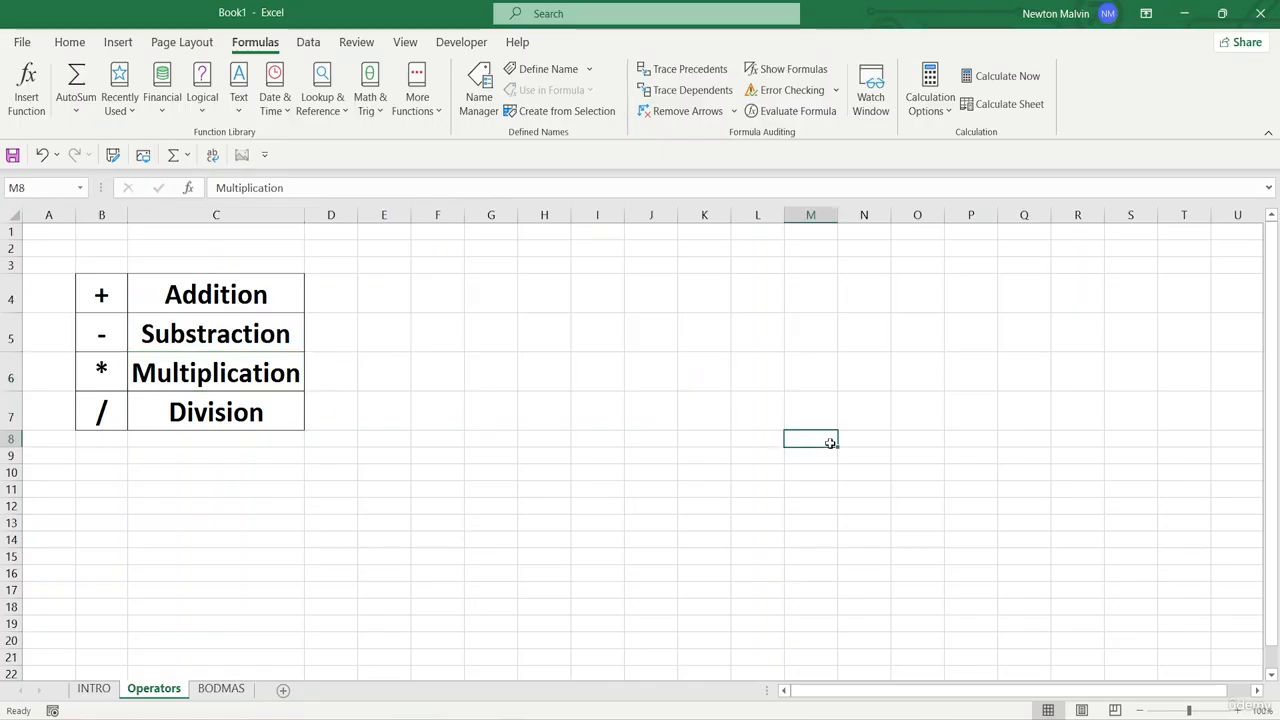
- Enter 100 in cell H5 and 500 in cell H6 of the Operators sheet
click(548, 325)
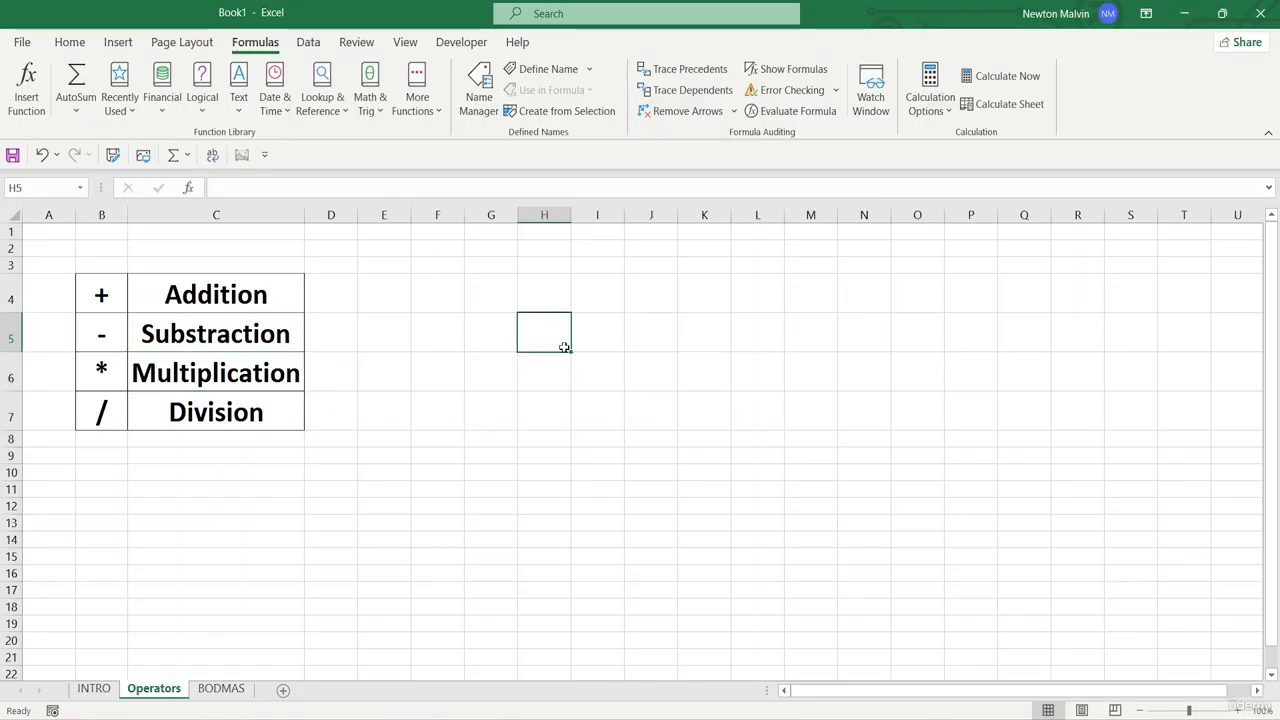
double_click(543, 332)
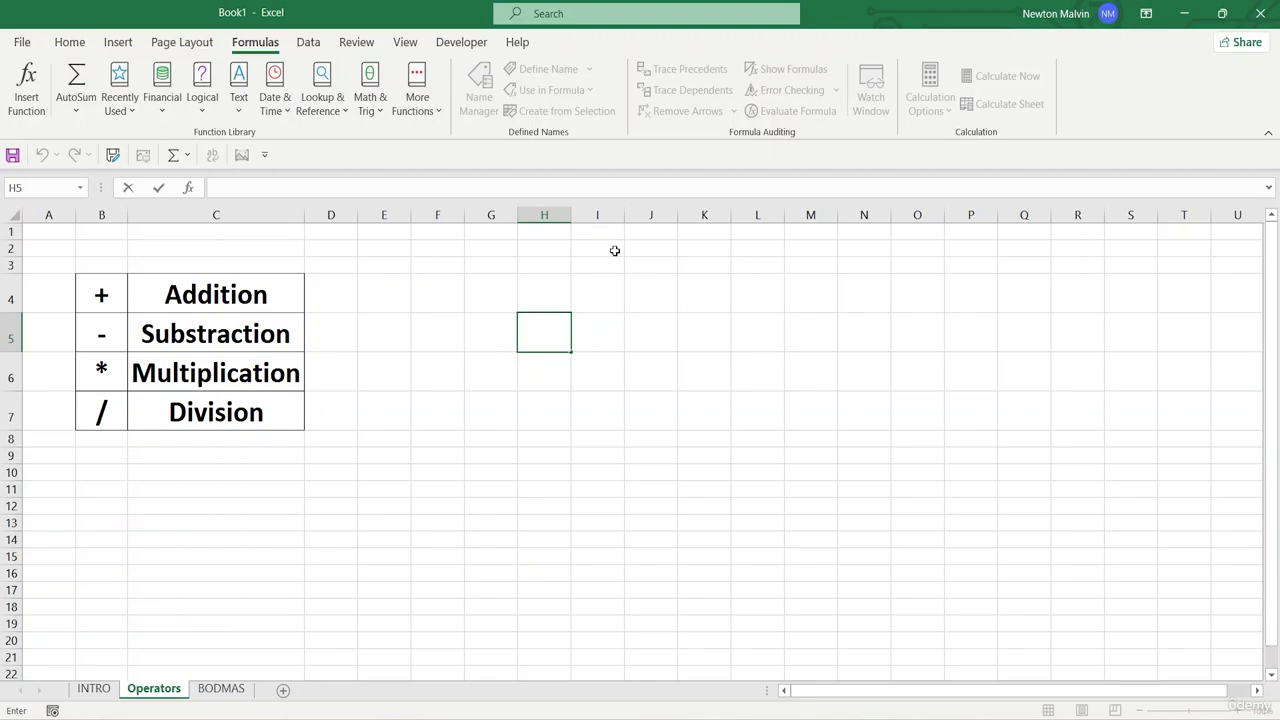
text(100)
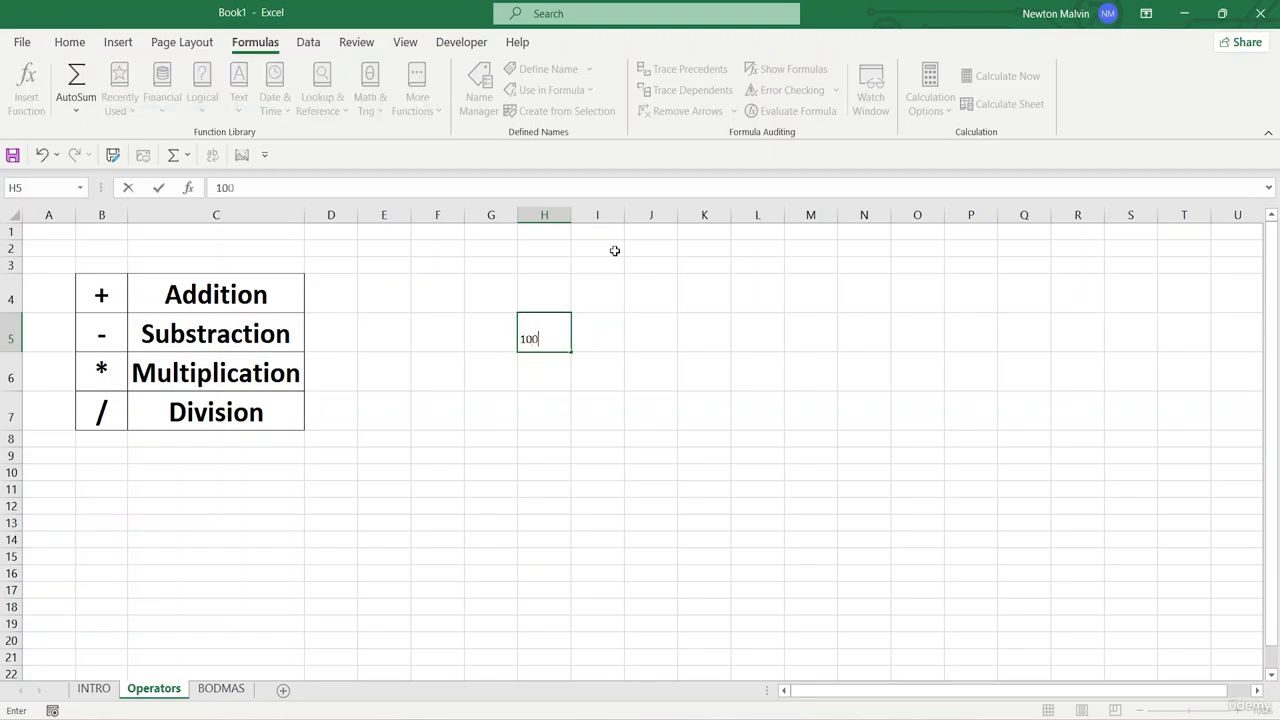
key(Return)
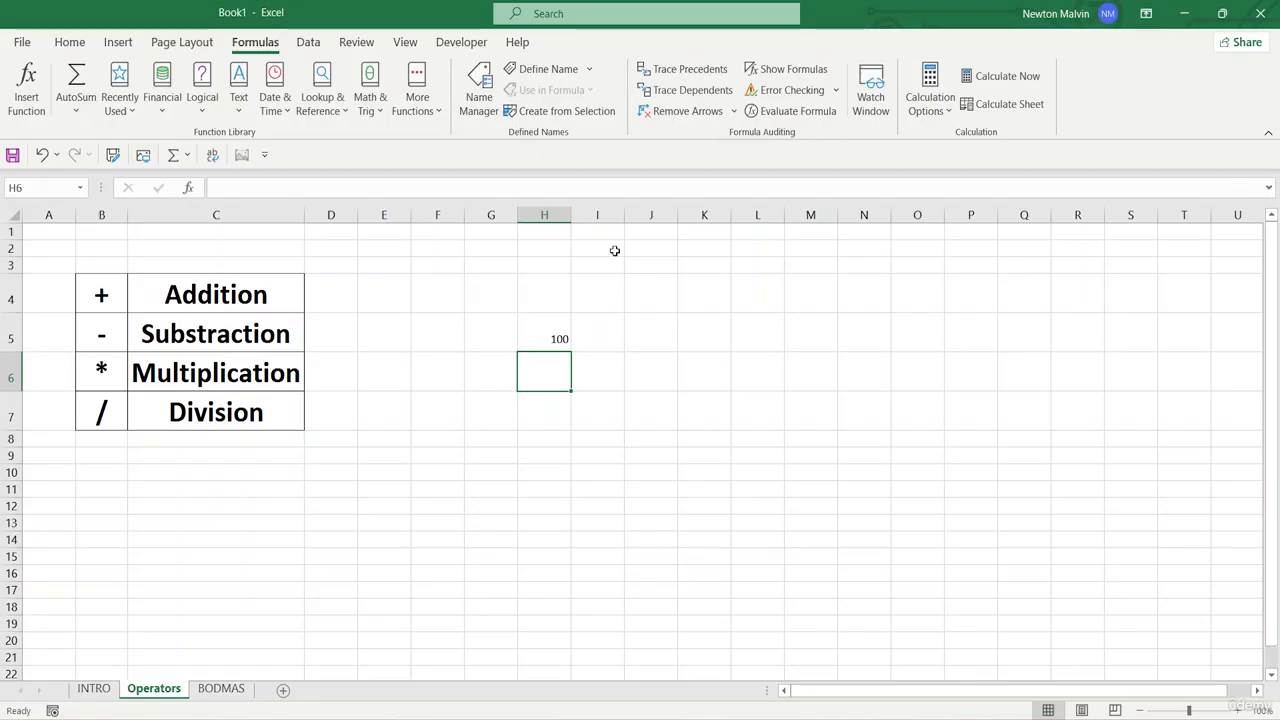
text(500)
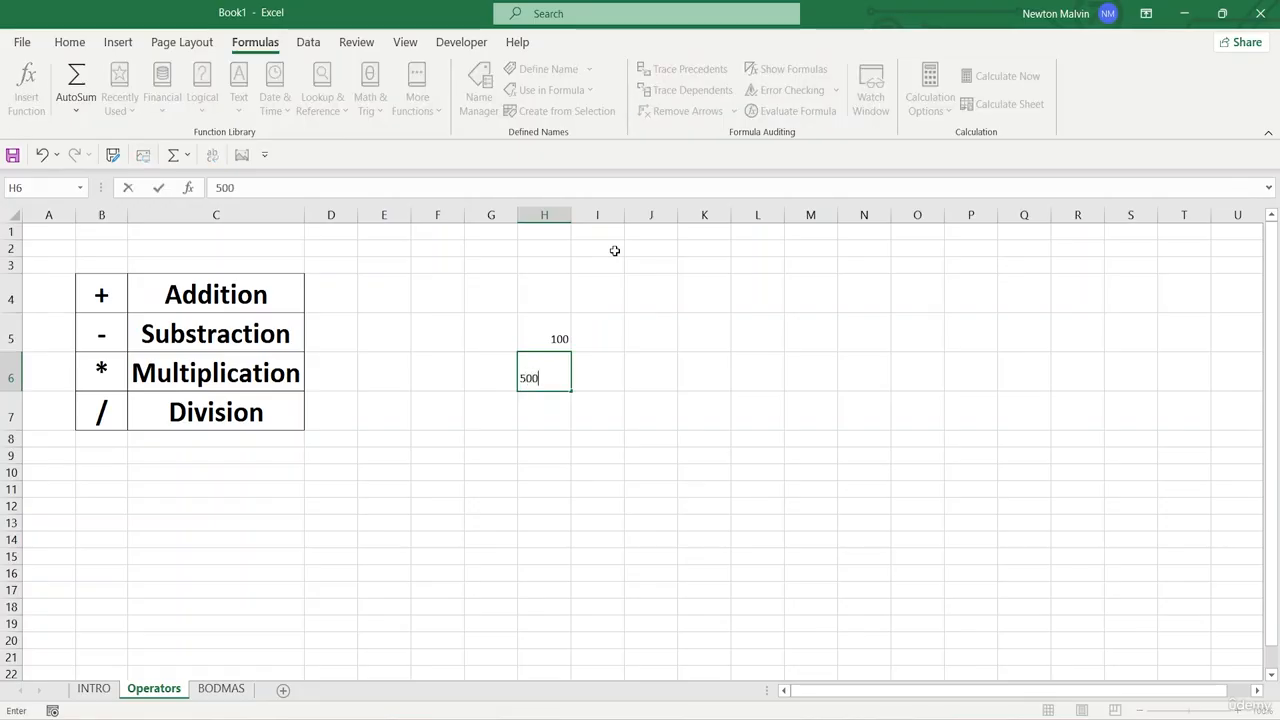
key(Return)
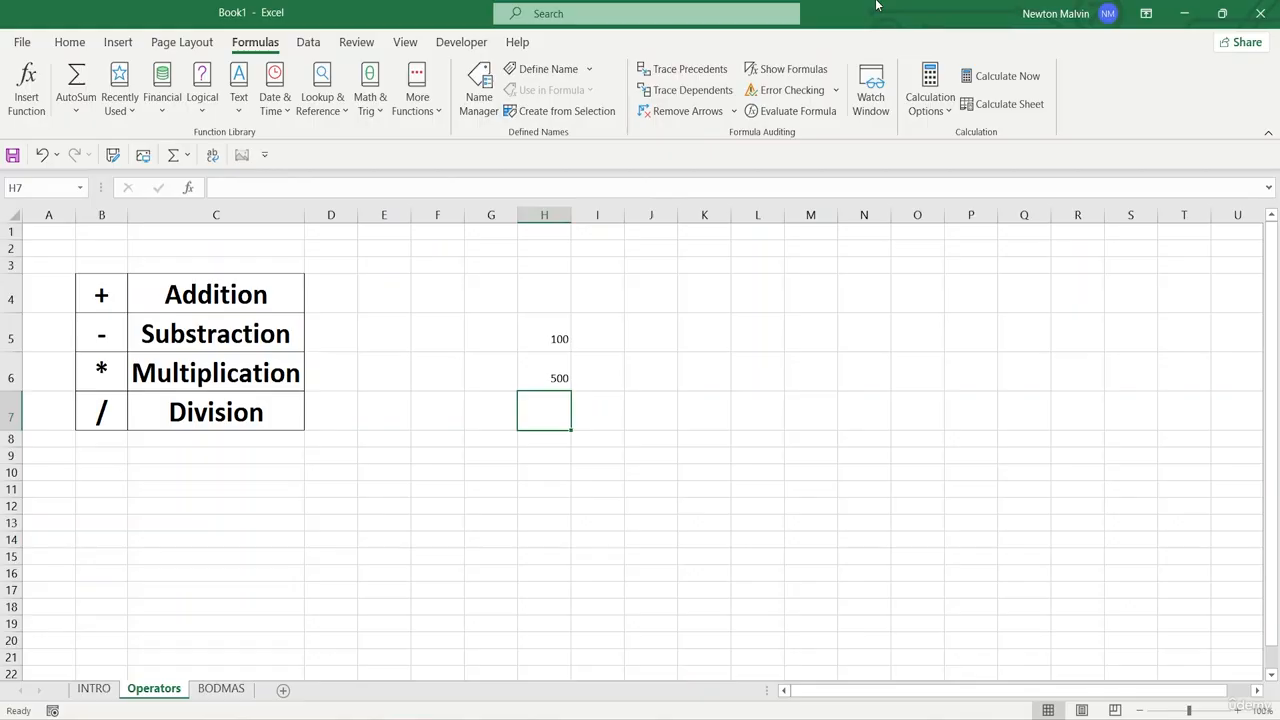
- Subtract H6 from H5 in cell H7 with the formula =H5-H6
text(=)
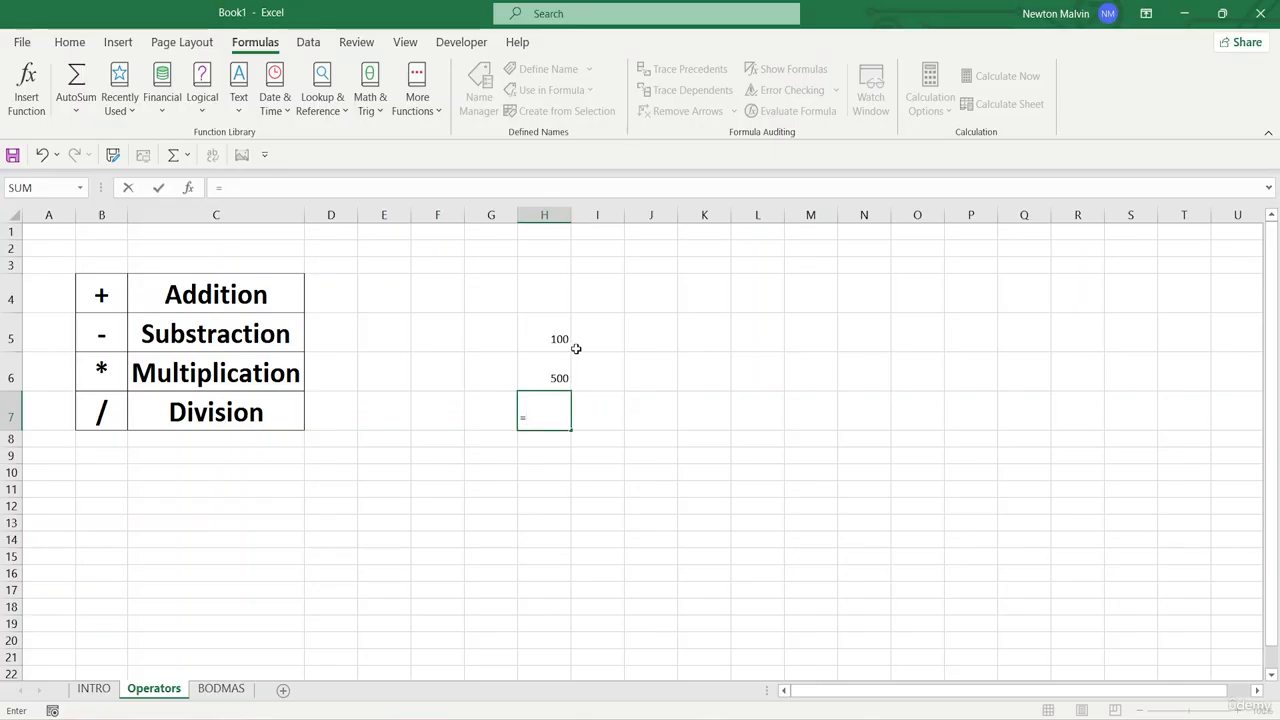
click(541, 341)
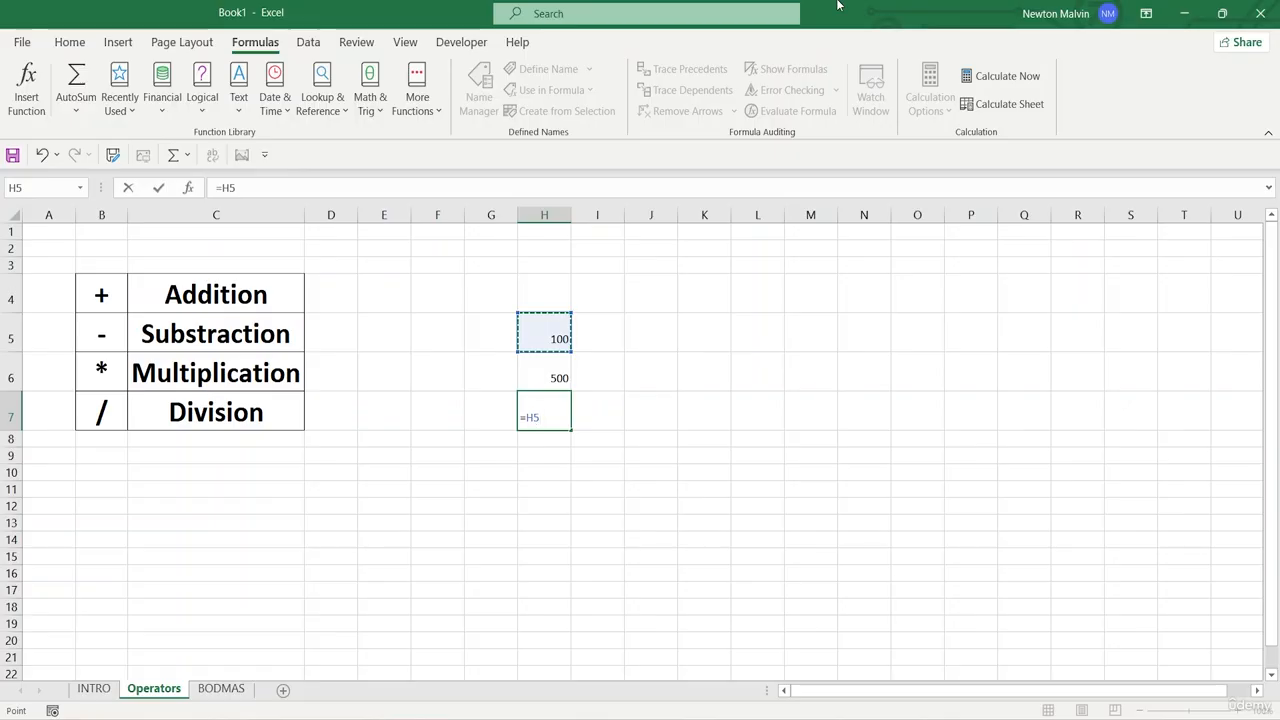
text(-)
click(526, 378)
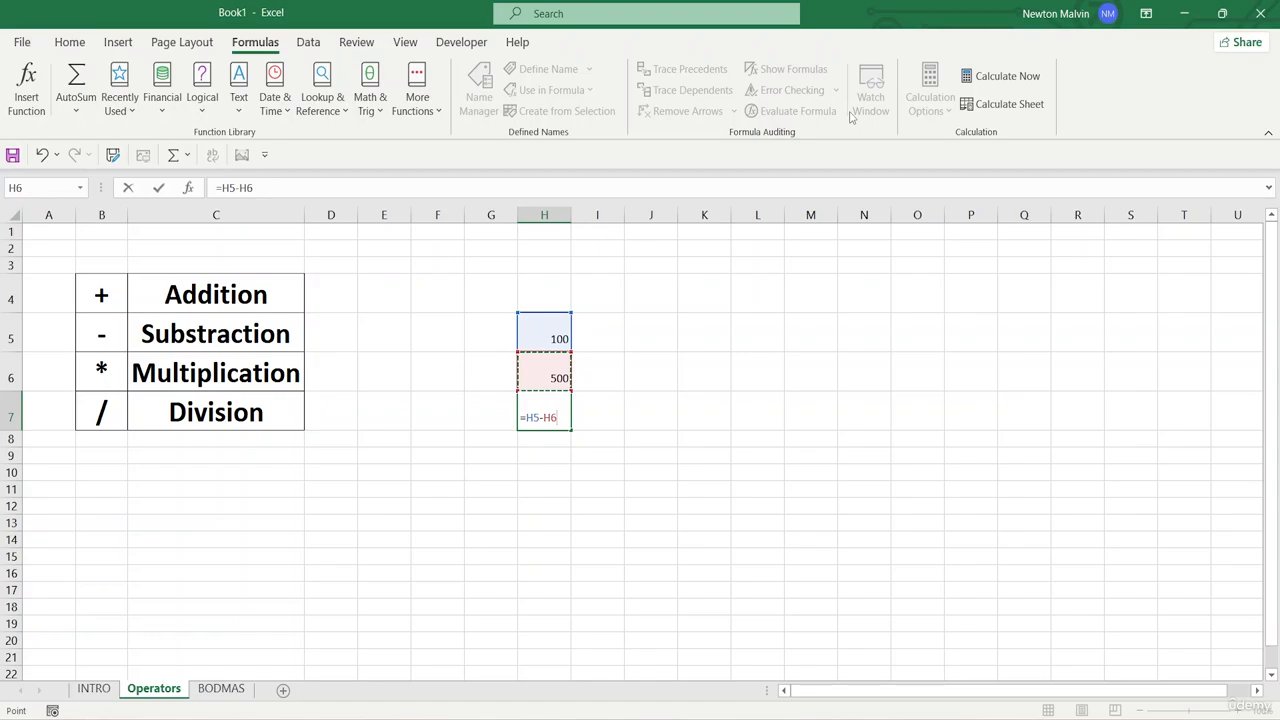
key(Return)
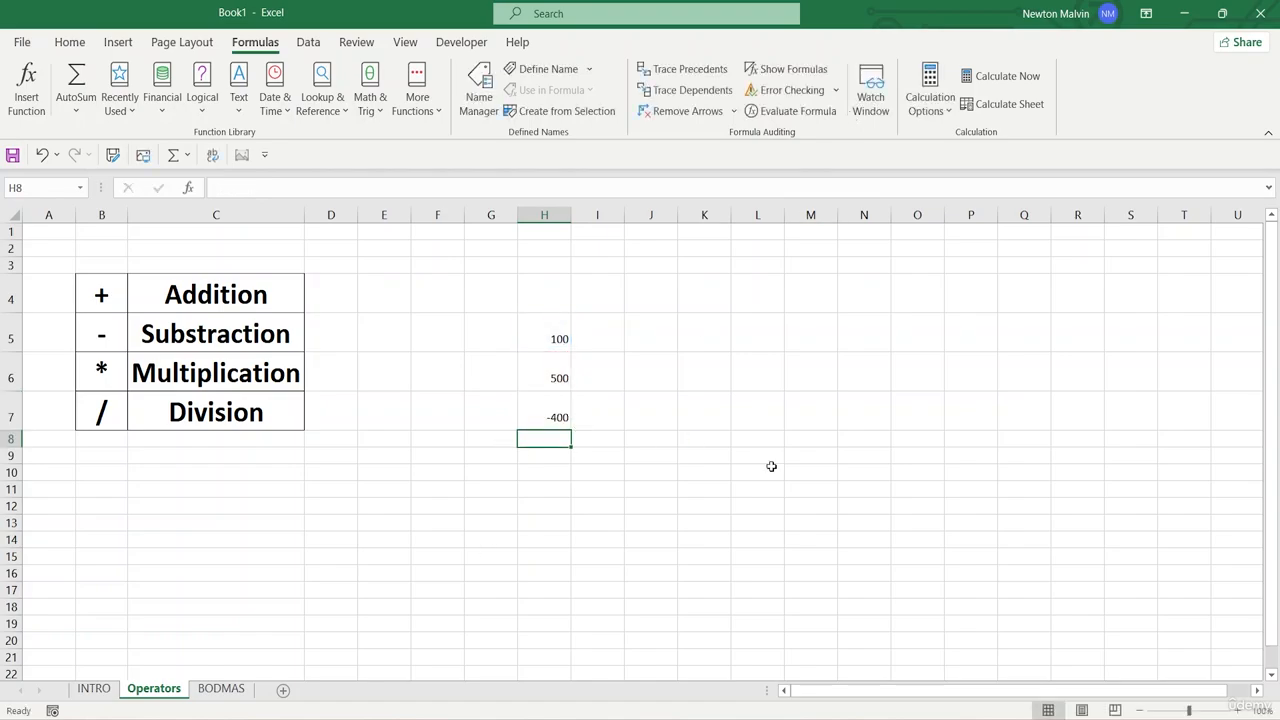
- Enter 5 in cell I5 and 50 in cell I6
click(608, 321)
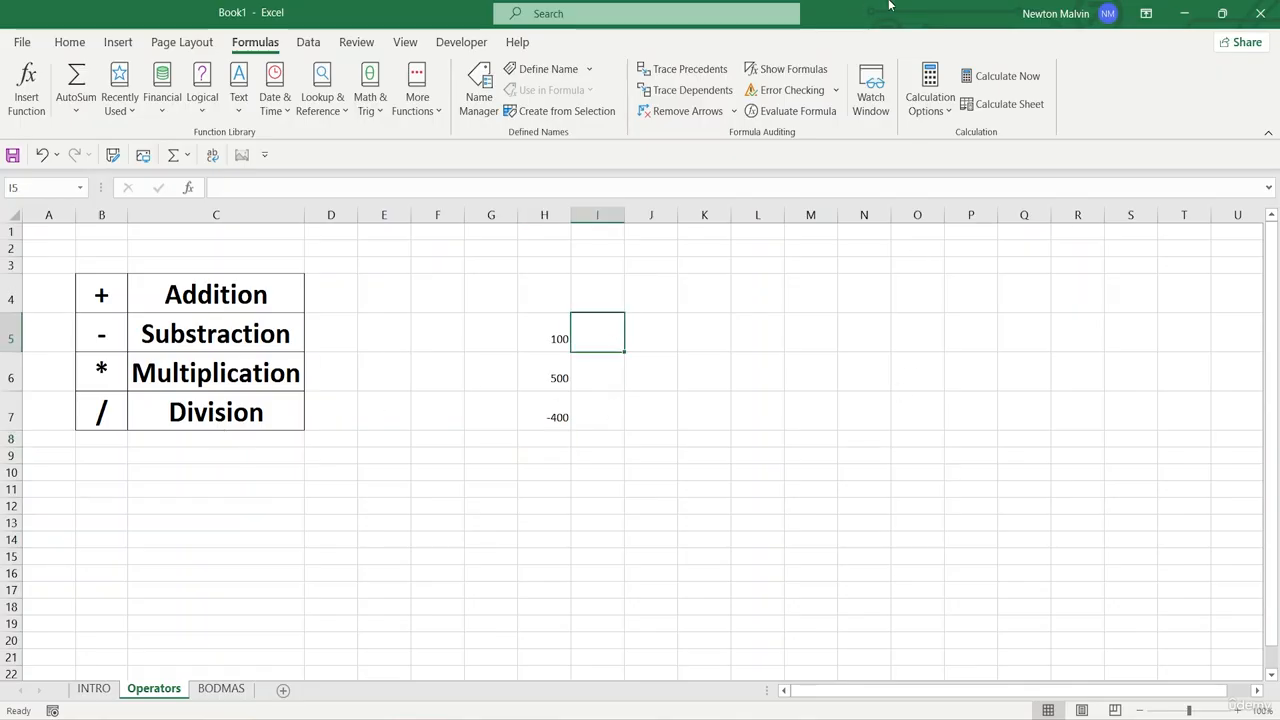
text(5)
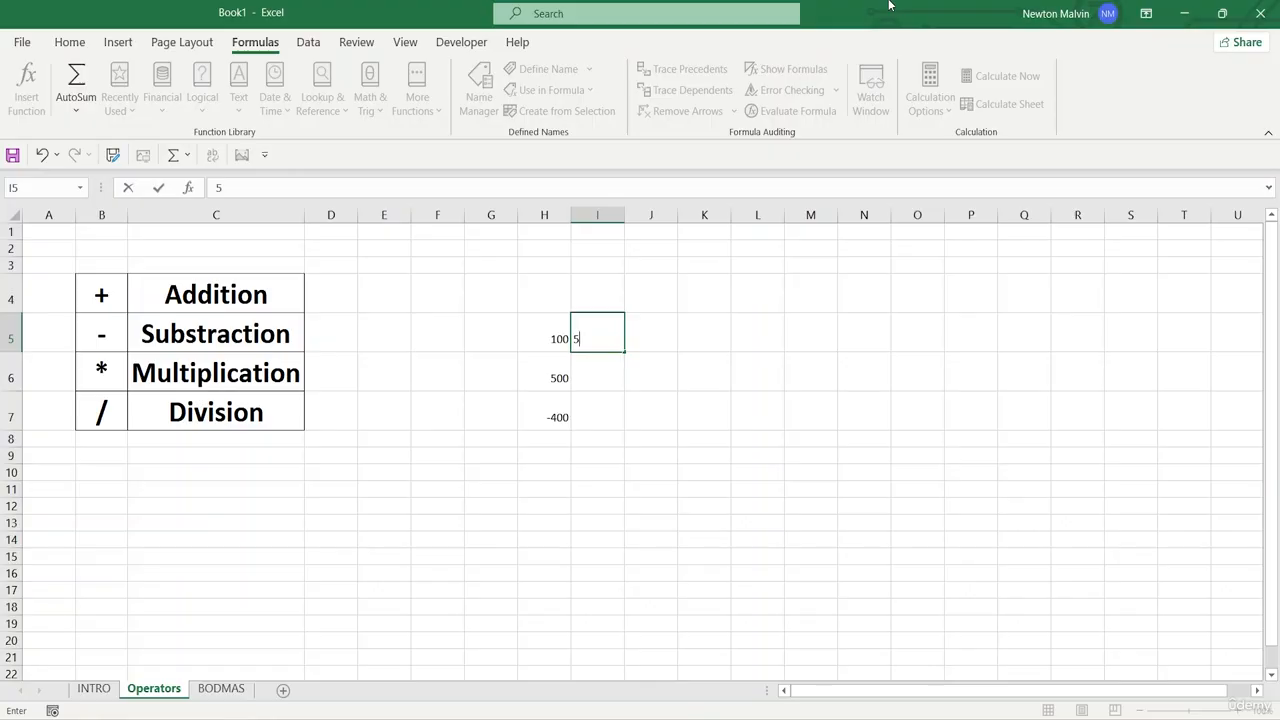
key(Return)
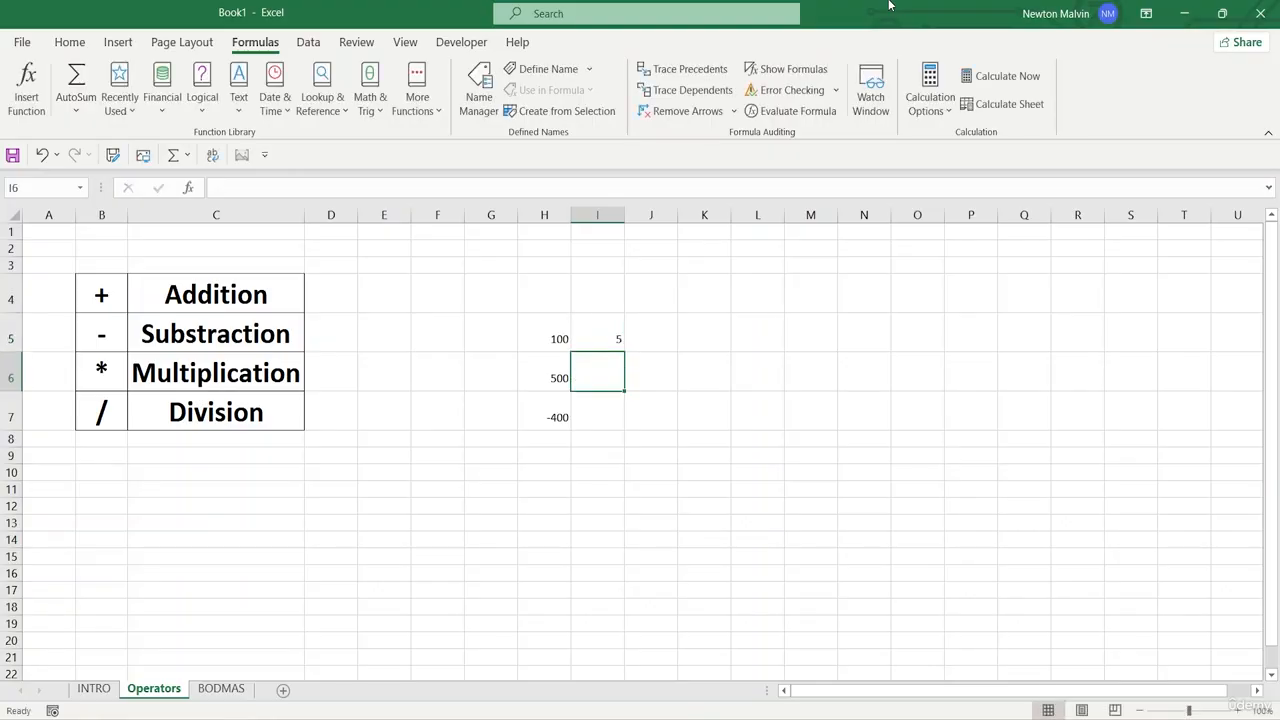
text(50)
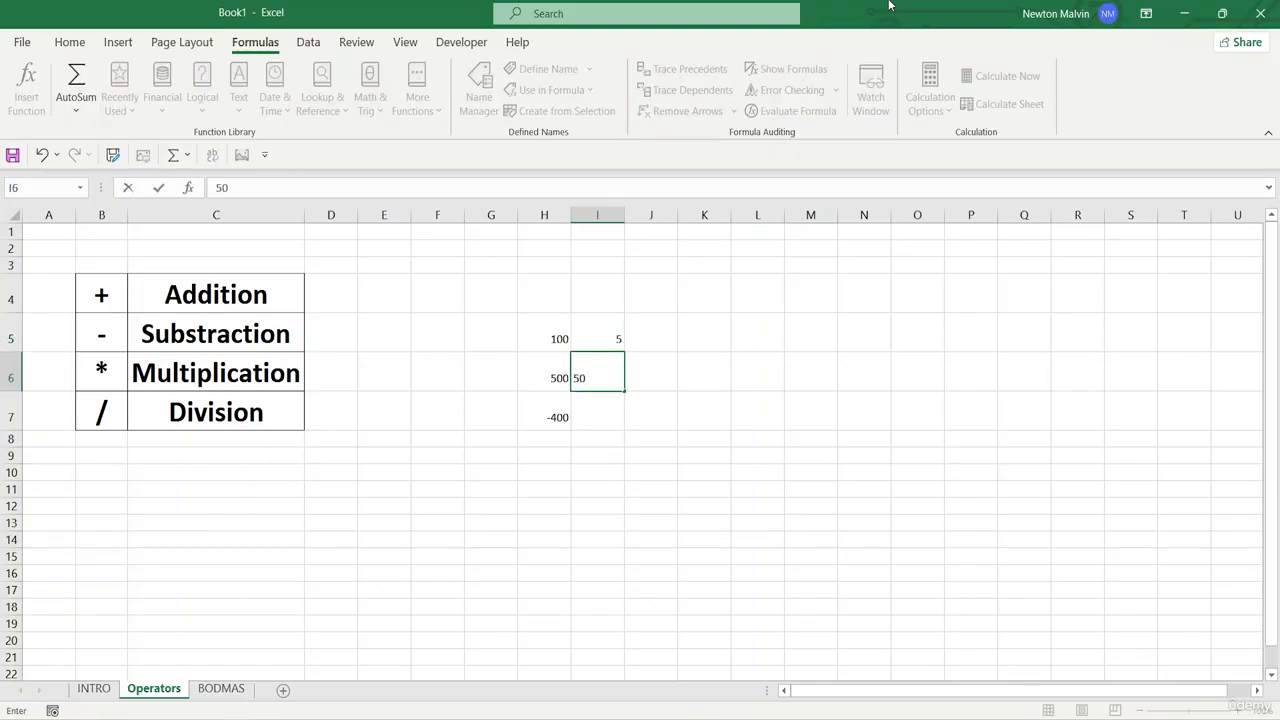
key(Return)
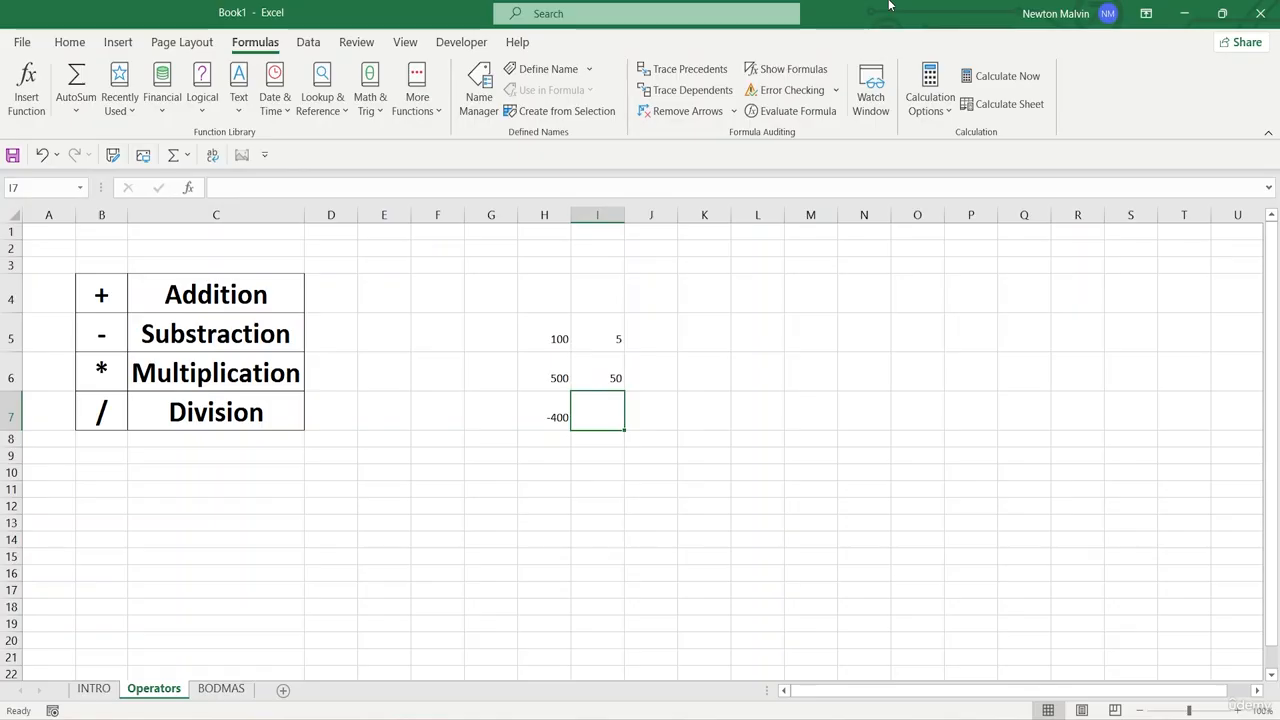
- Multiply the two values above in cell I7 with the formula =I5*I6
text(=)
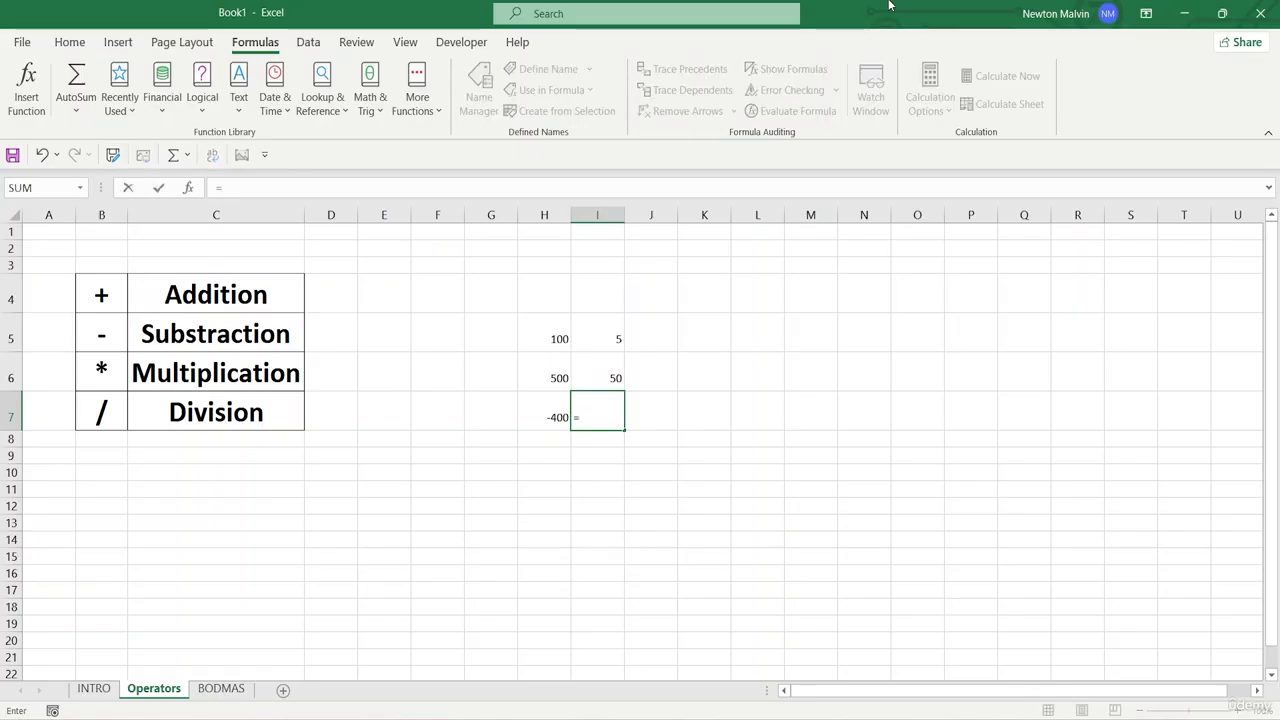
click(617, 338)
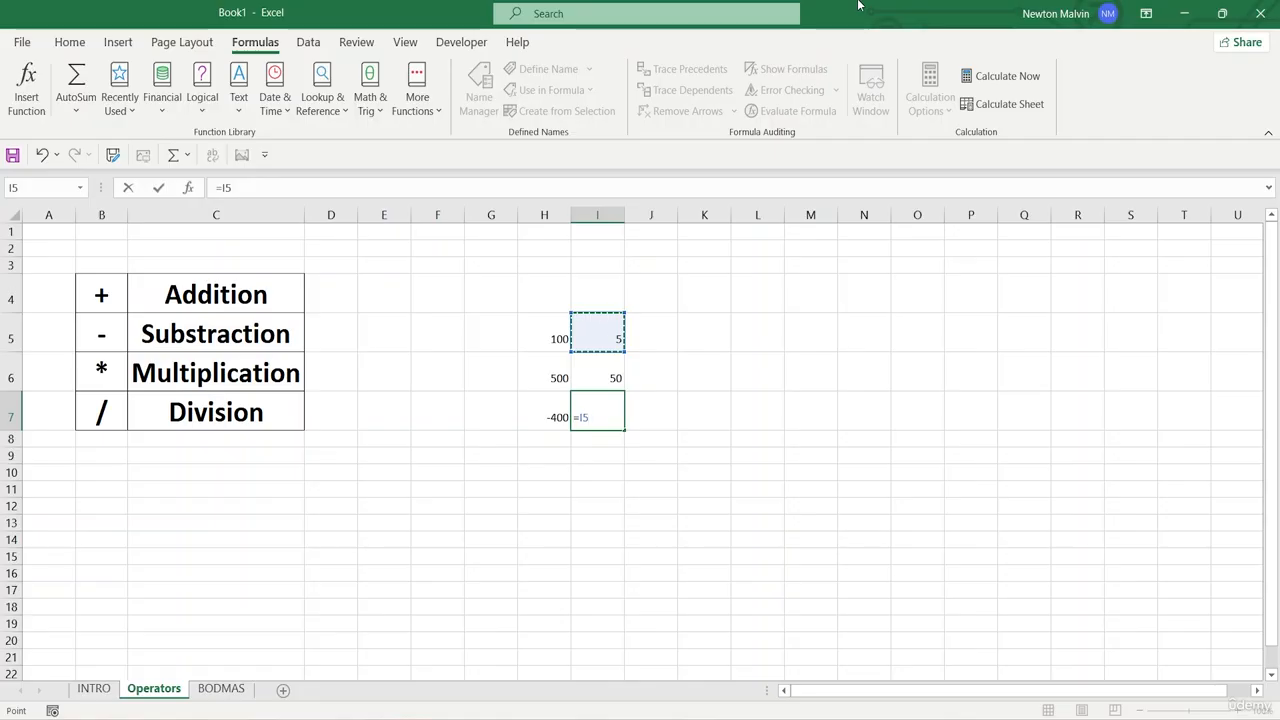
text(*)
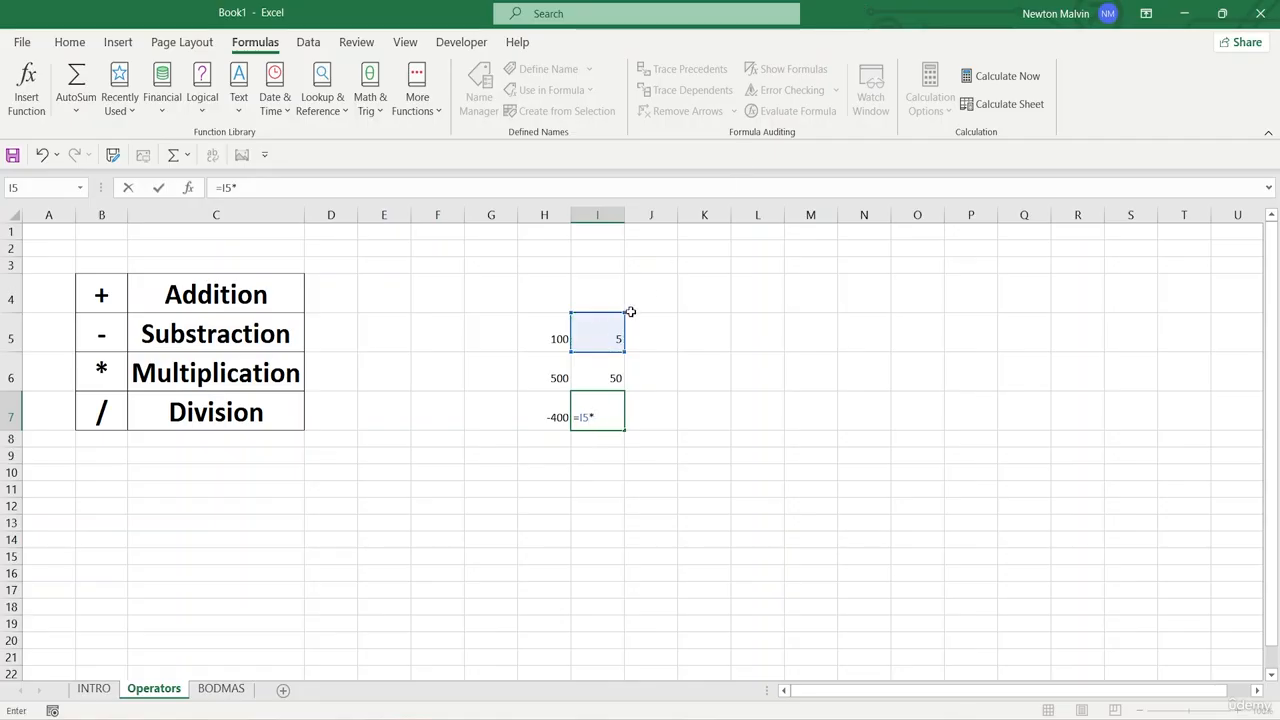
click(596, 378)
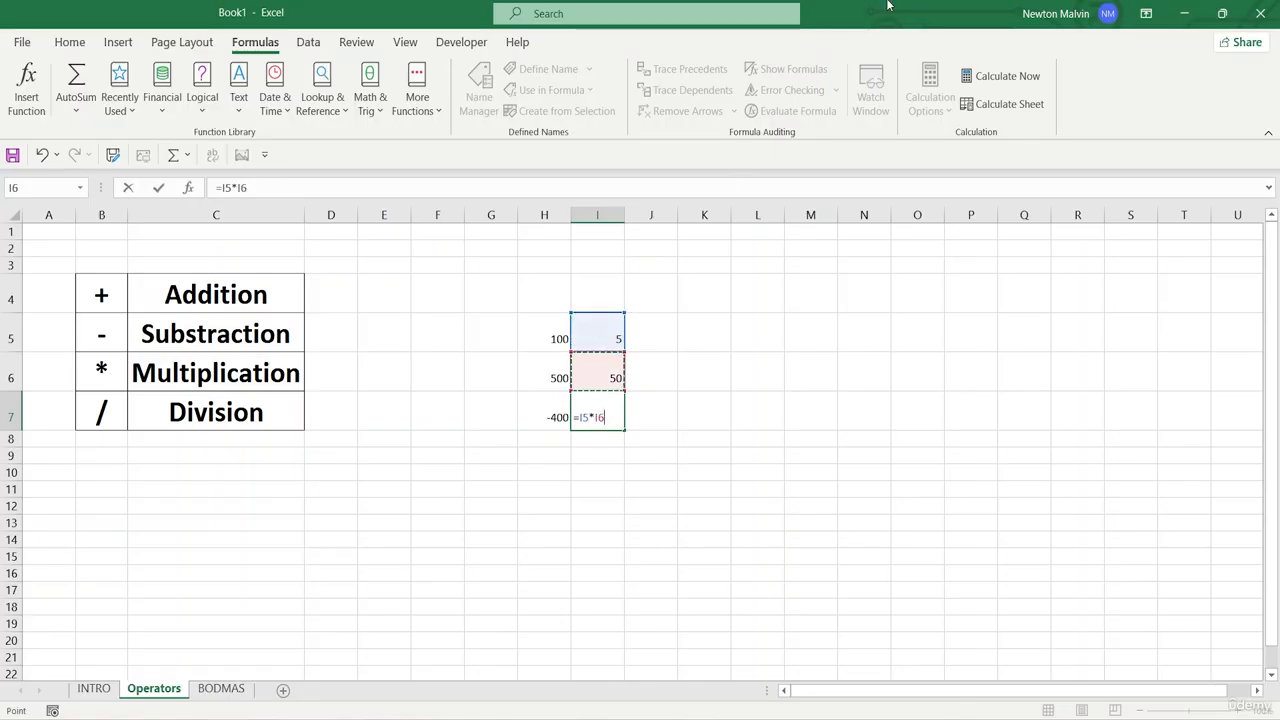
key(Return)
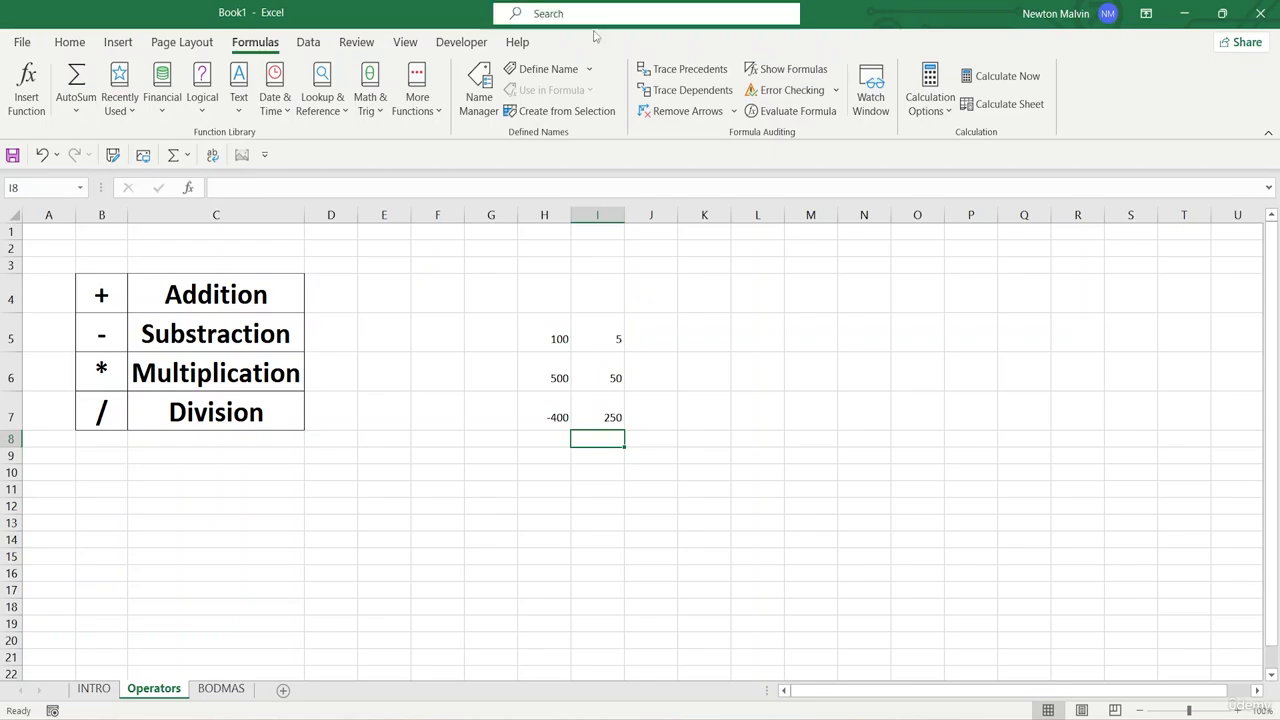
- Enter the expression 10+2/2 without an equals sign in cell C9, below the operators table
click(192, 459)
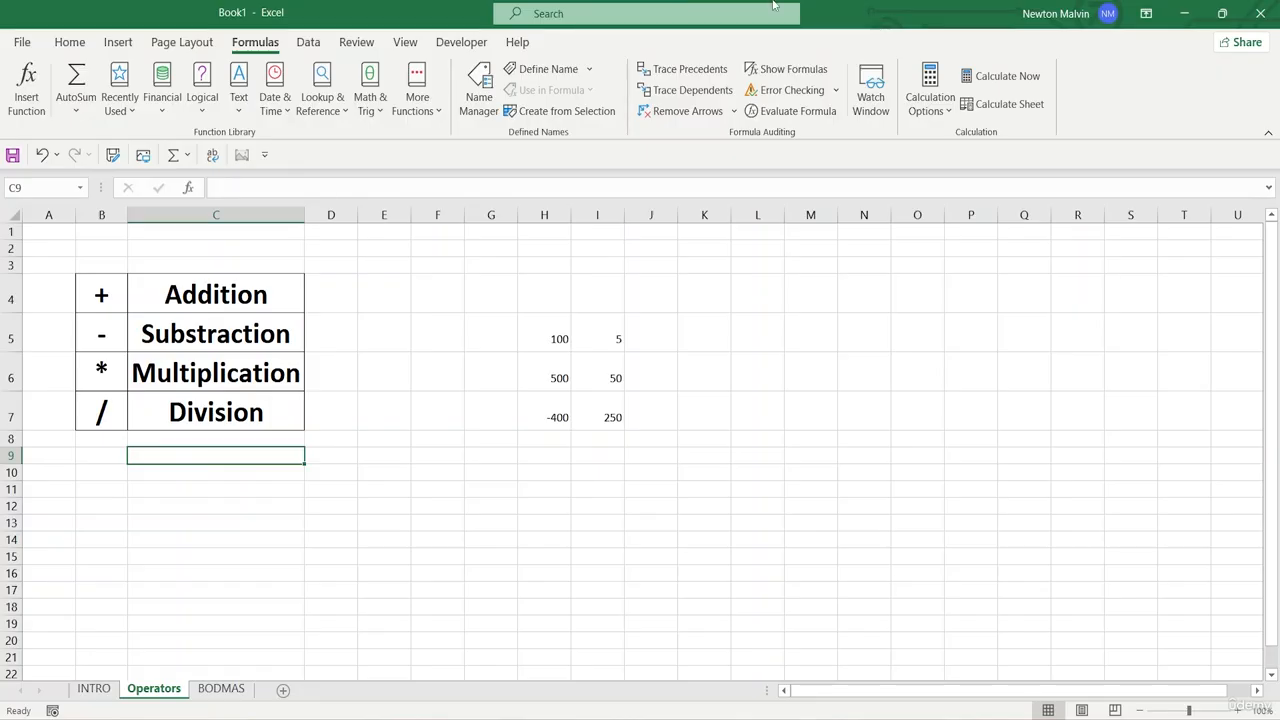
double_click(194, 456)
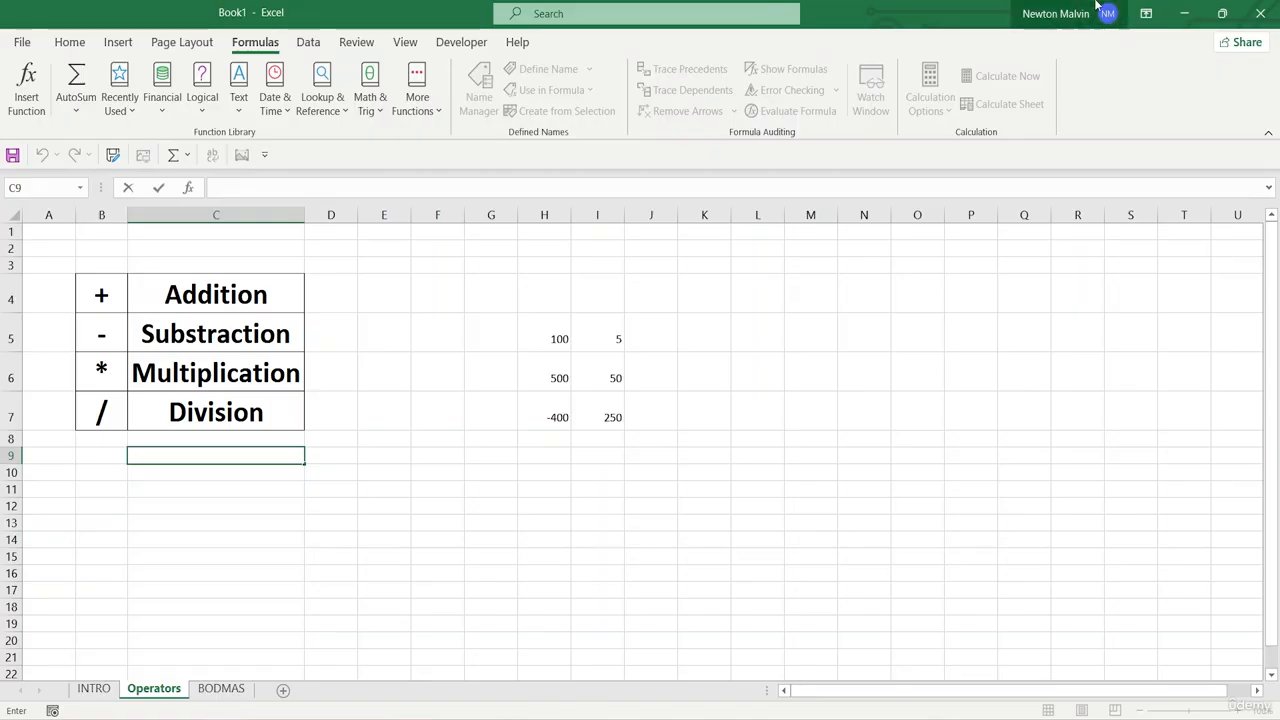
text(10)
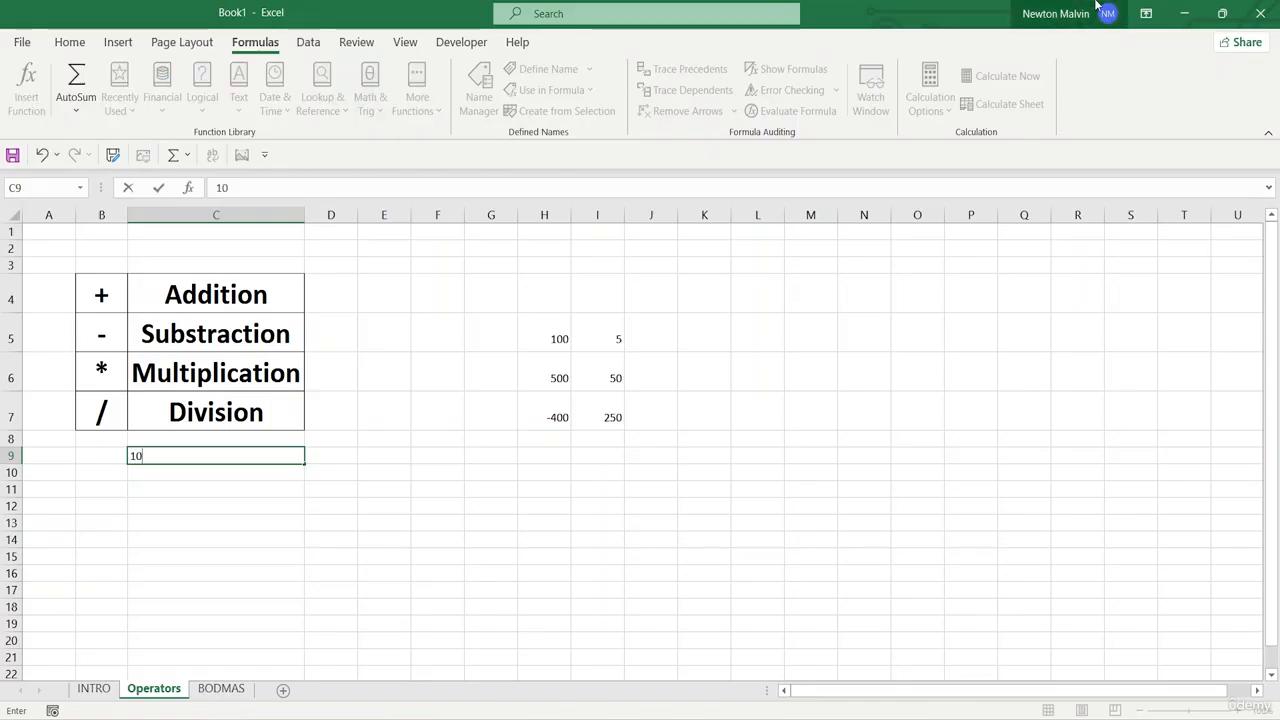
text(+2)
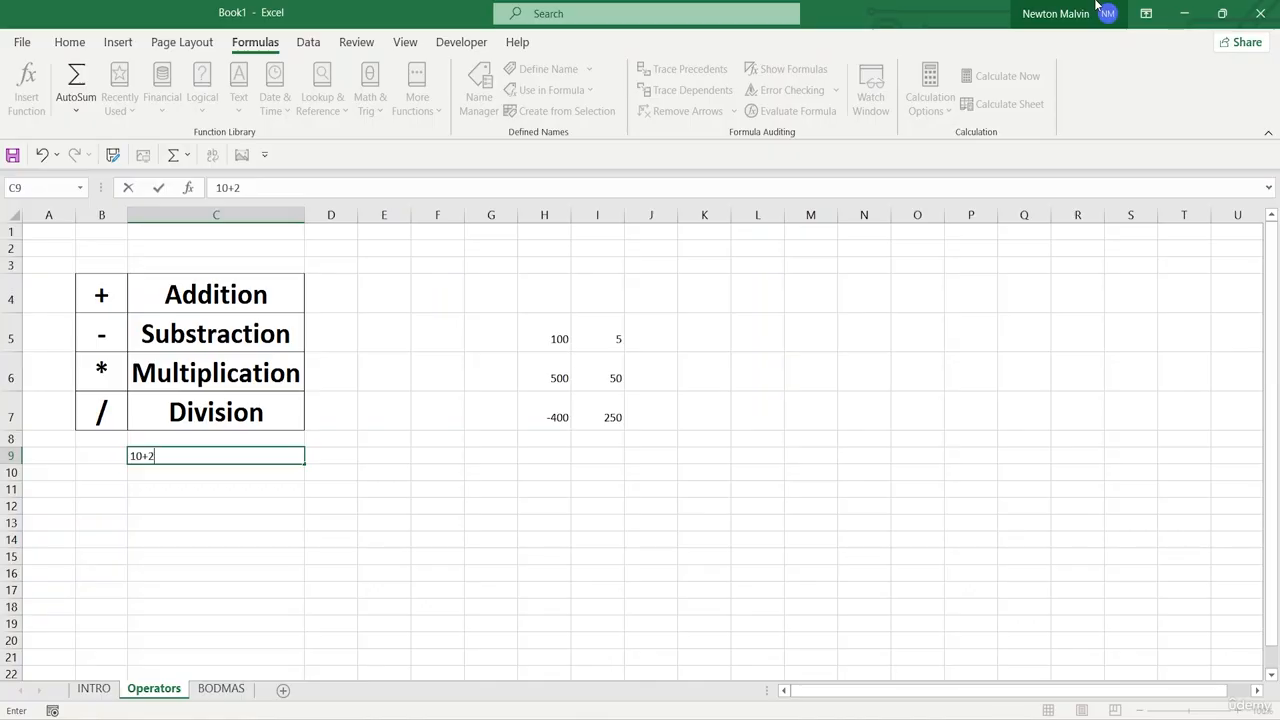
text(/2)
key(Return)
key(BackSpace)
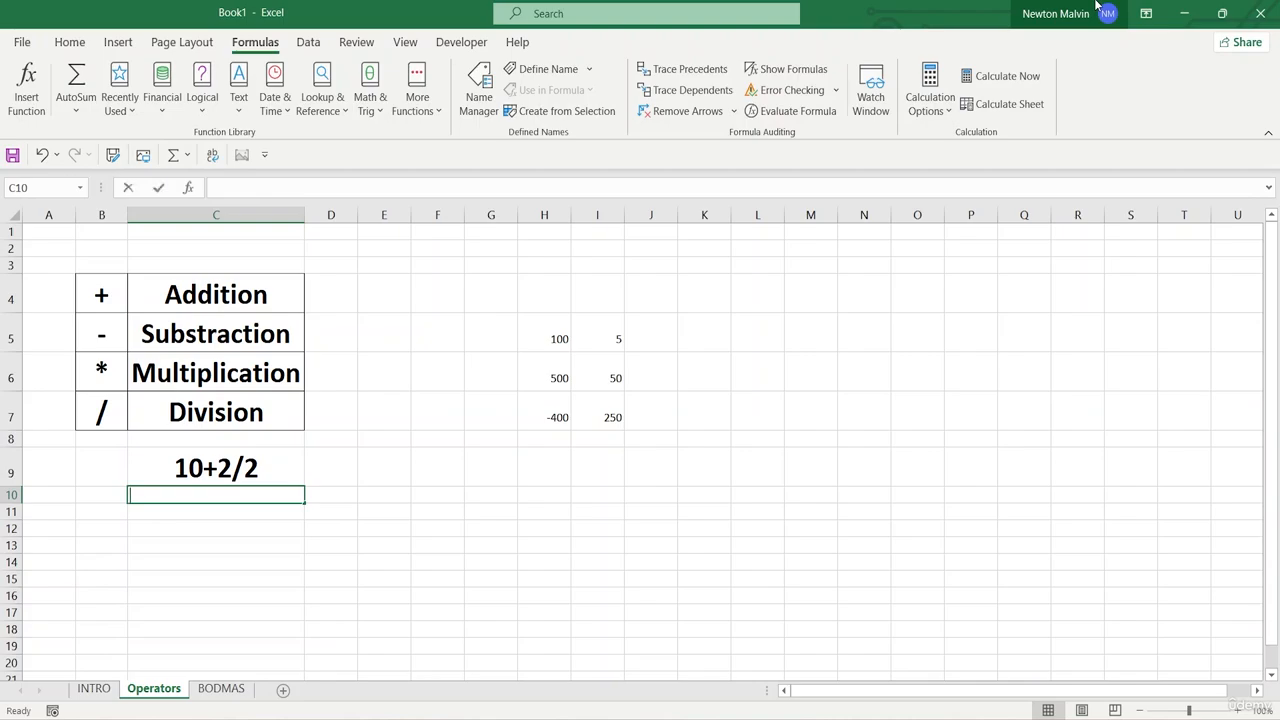
- Turn the expression in C9 into the formula =10+2/2
click(250, 462)
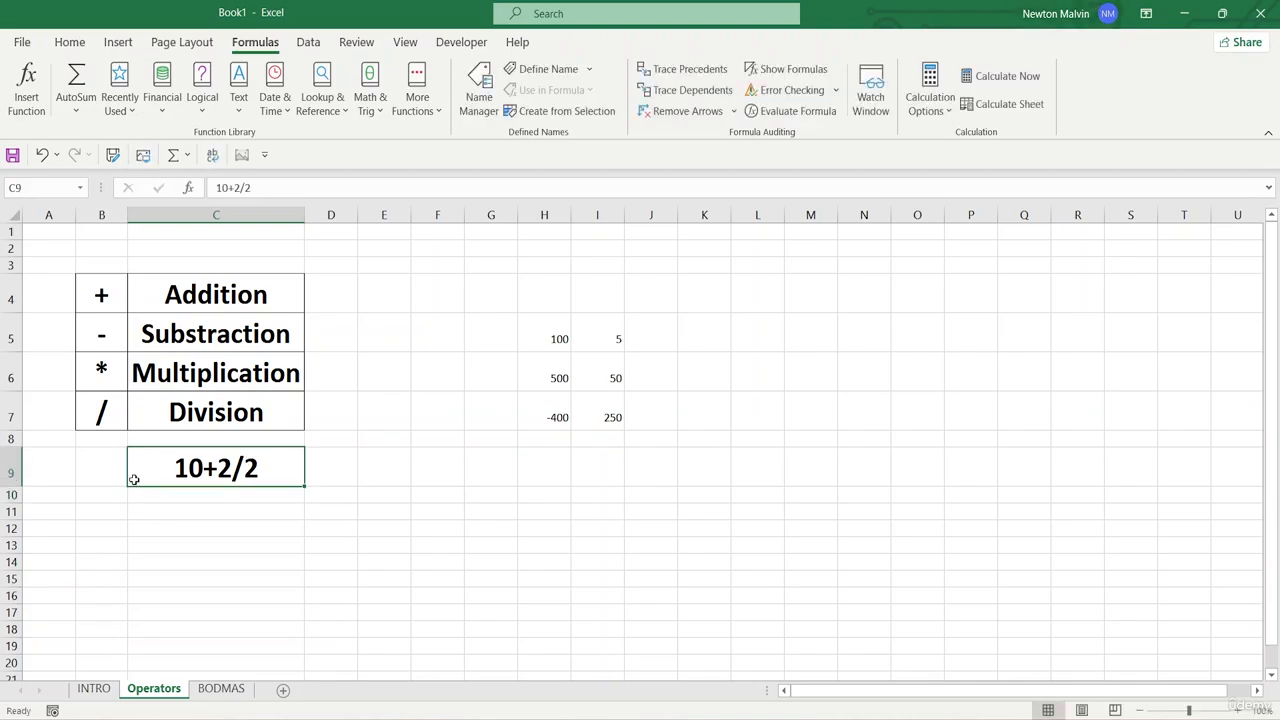
double_click(162, 457)
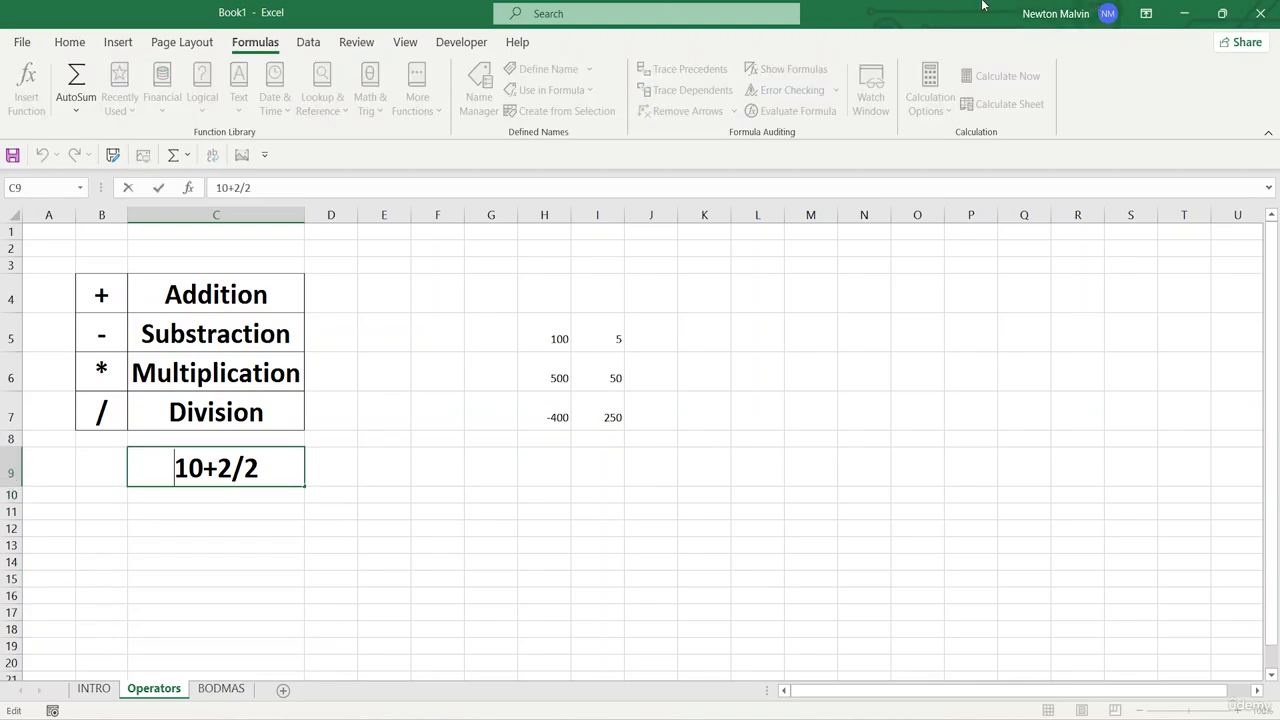
text(=)
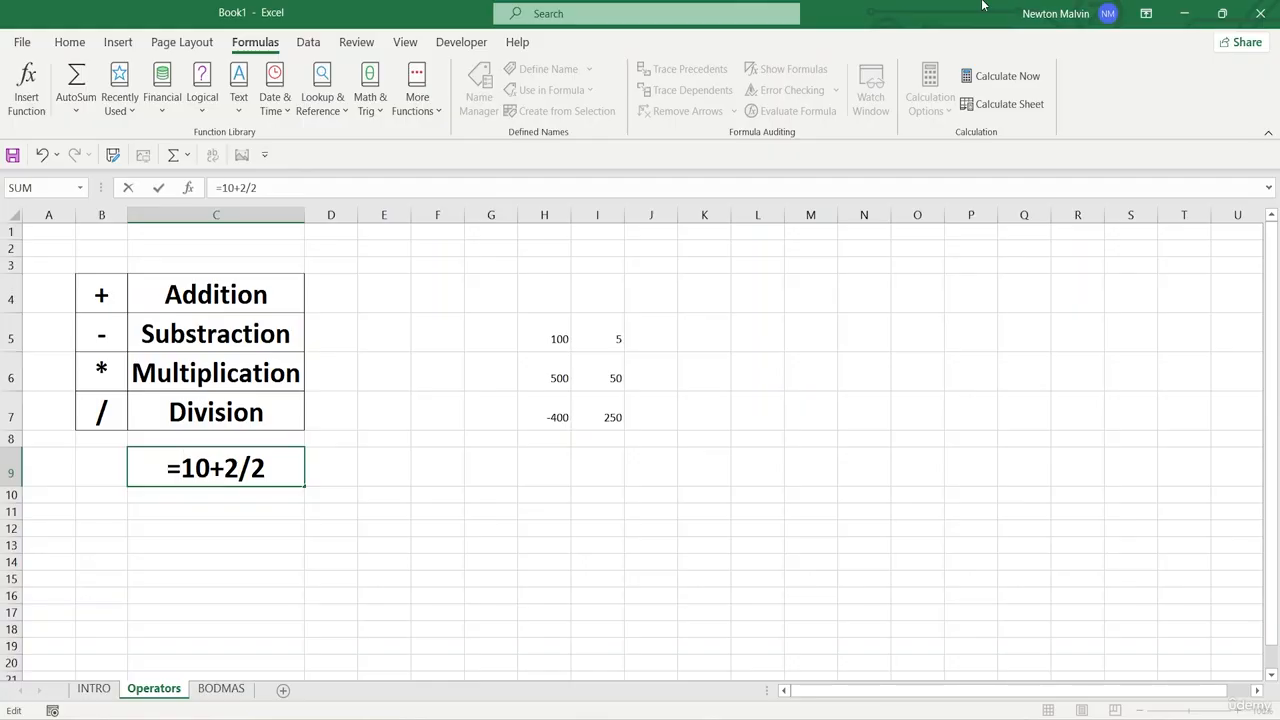
key(Return)
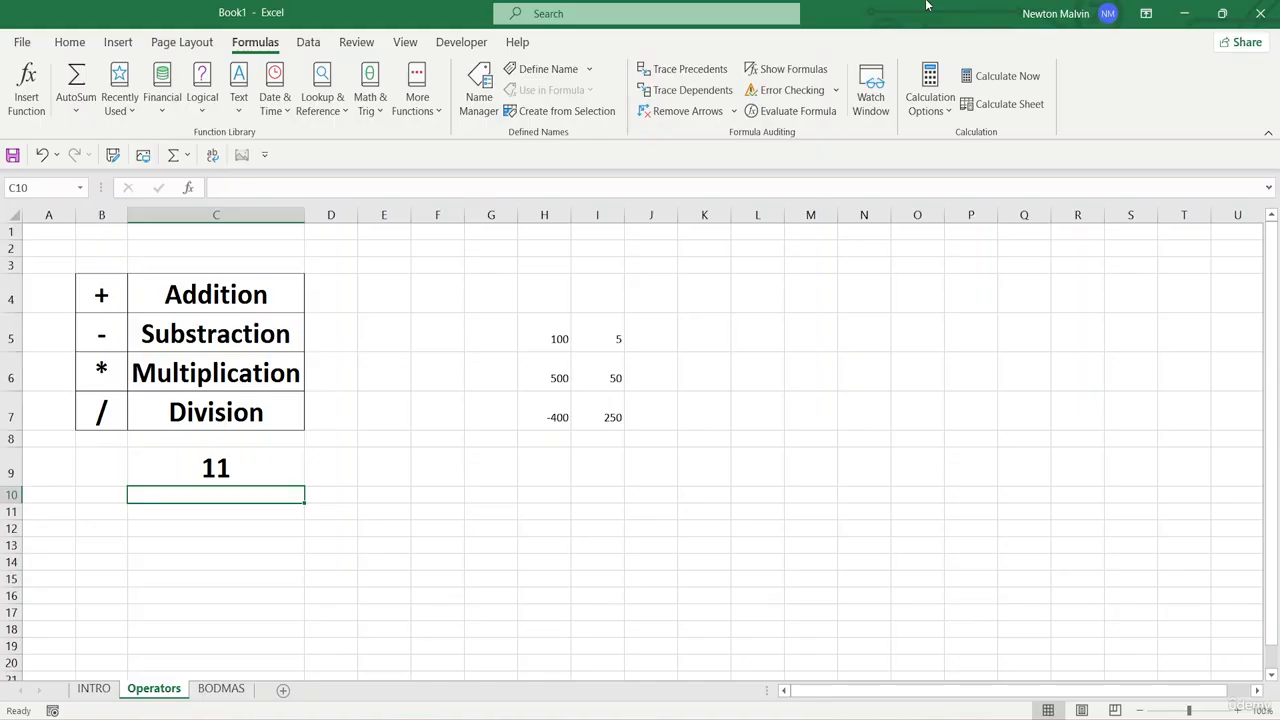
- Enter the bracketed formula =(10+2)/2 in cell C10
double_click(178, 496)
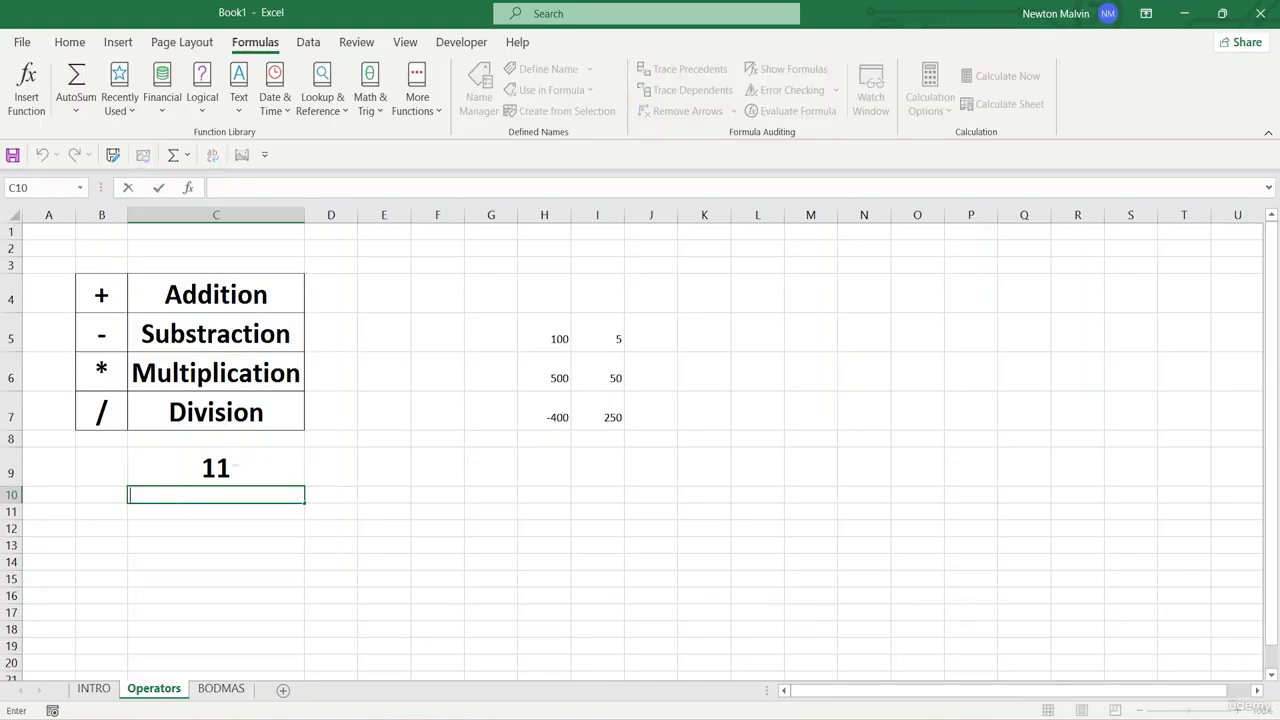
text(10)
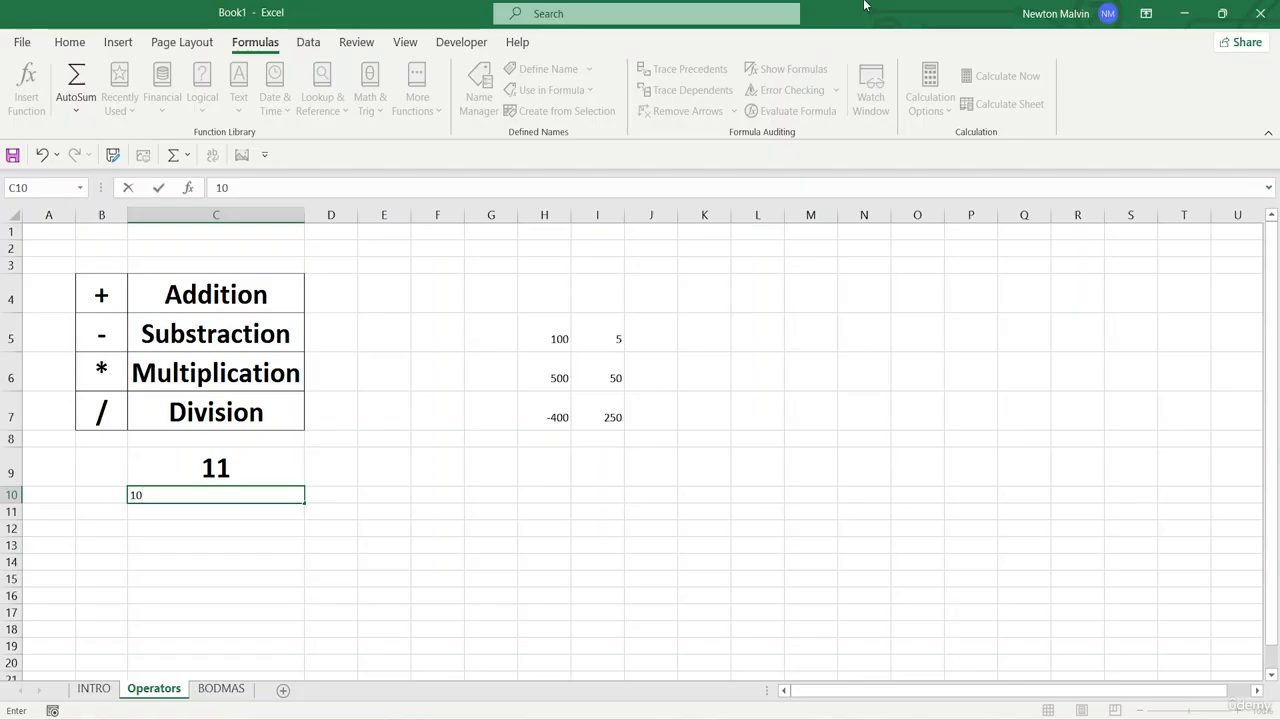
key(BackSpace)
key(BackSpace)
text(=)
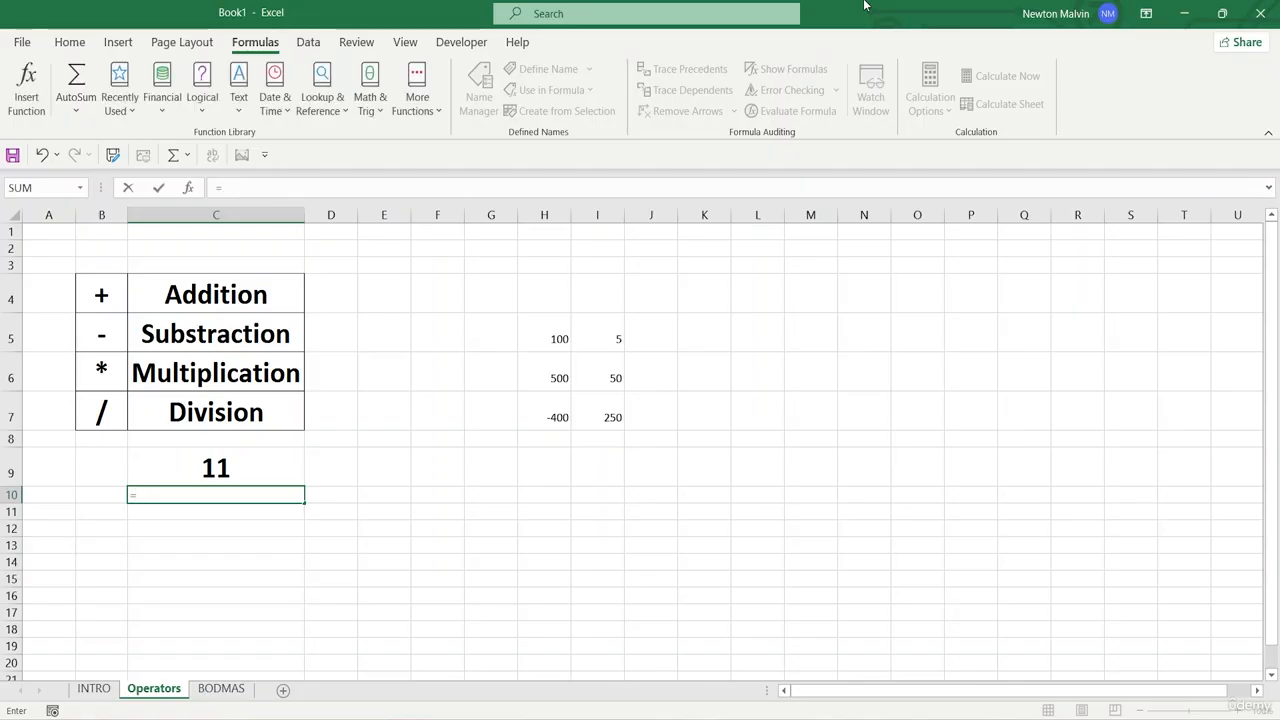
text(()
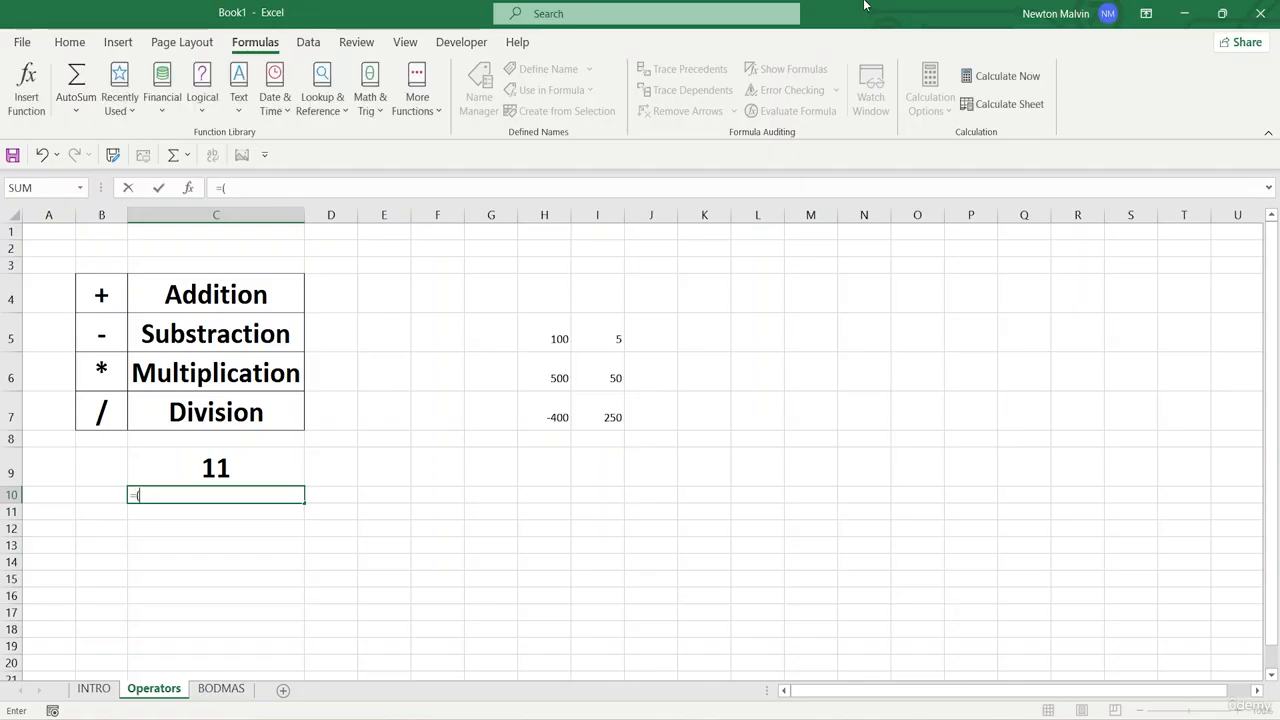
text(10+2)
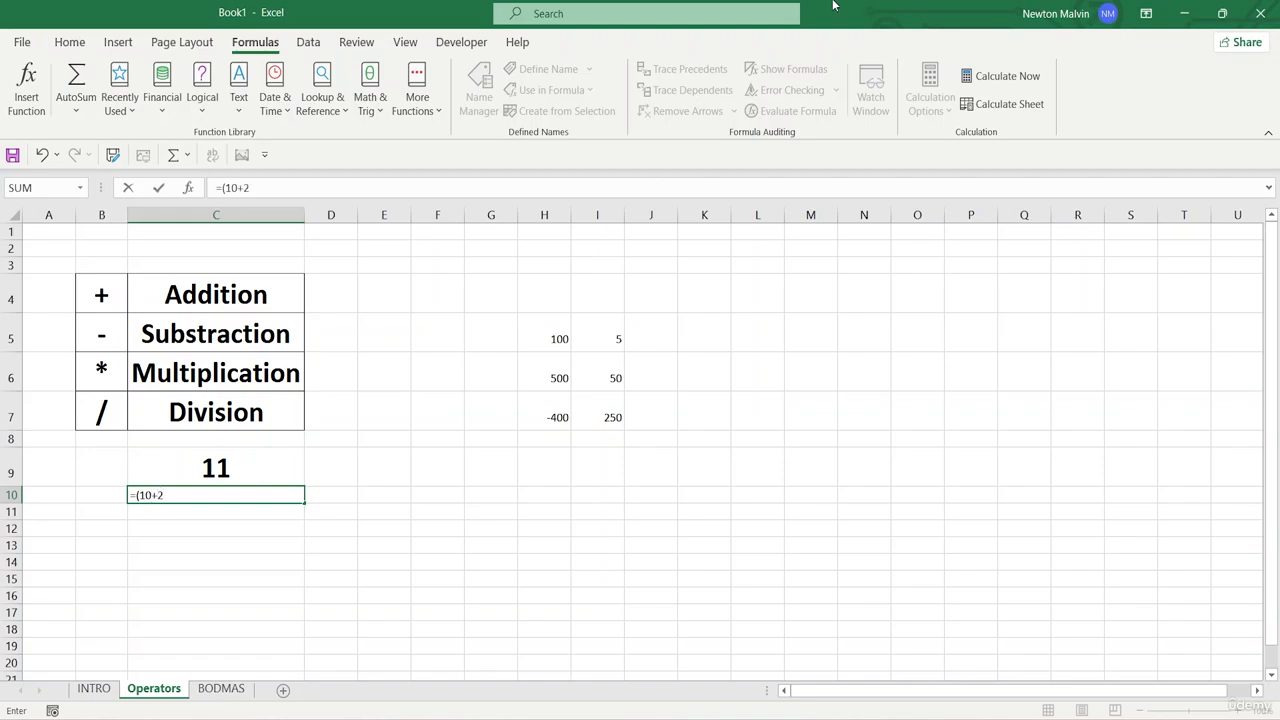
text())
text(/)
text(a)
key(BackSpace)
text(2)
key(Return)
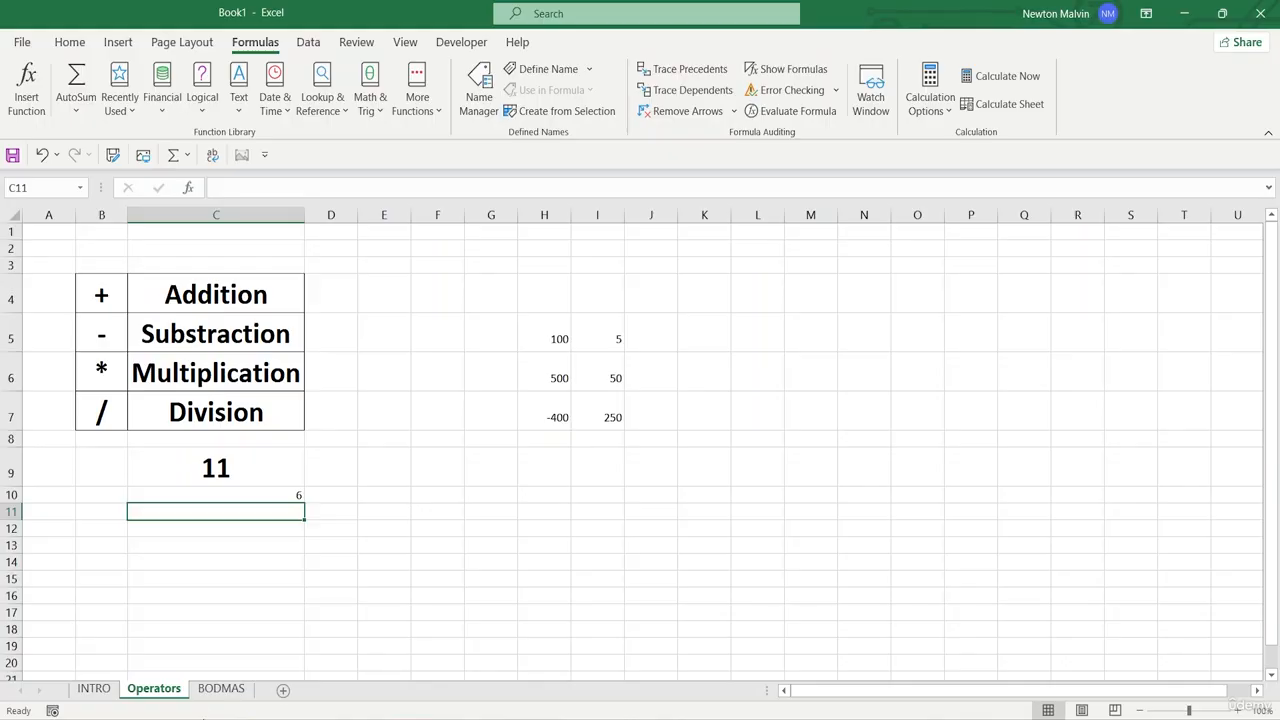
- Review the order of operations on the BODMAS sheet and compare it with the formulas in C10 and C9 of the Operators sheet
click(204, 692)
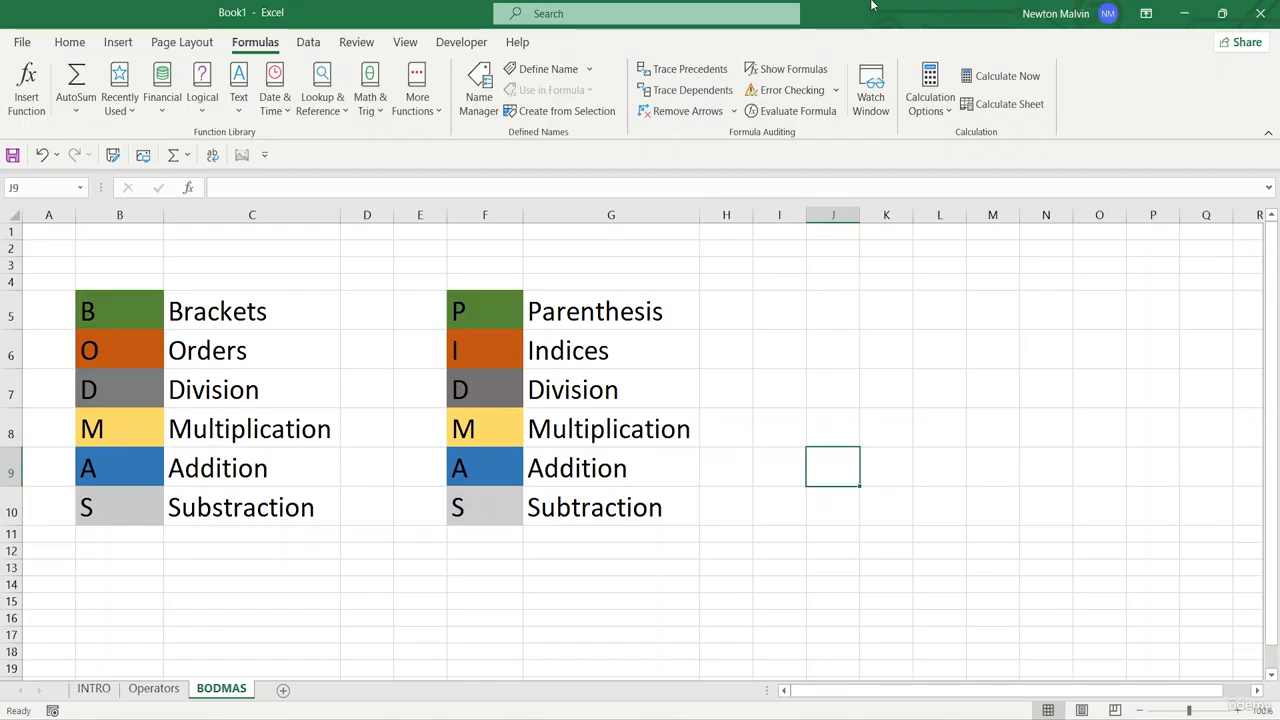
click(153, 689)
click(253, 493)
double_click(253, 493)
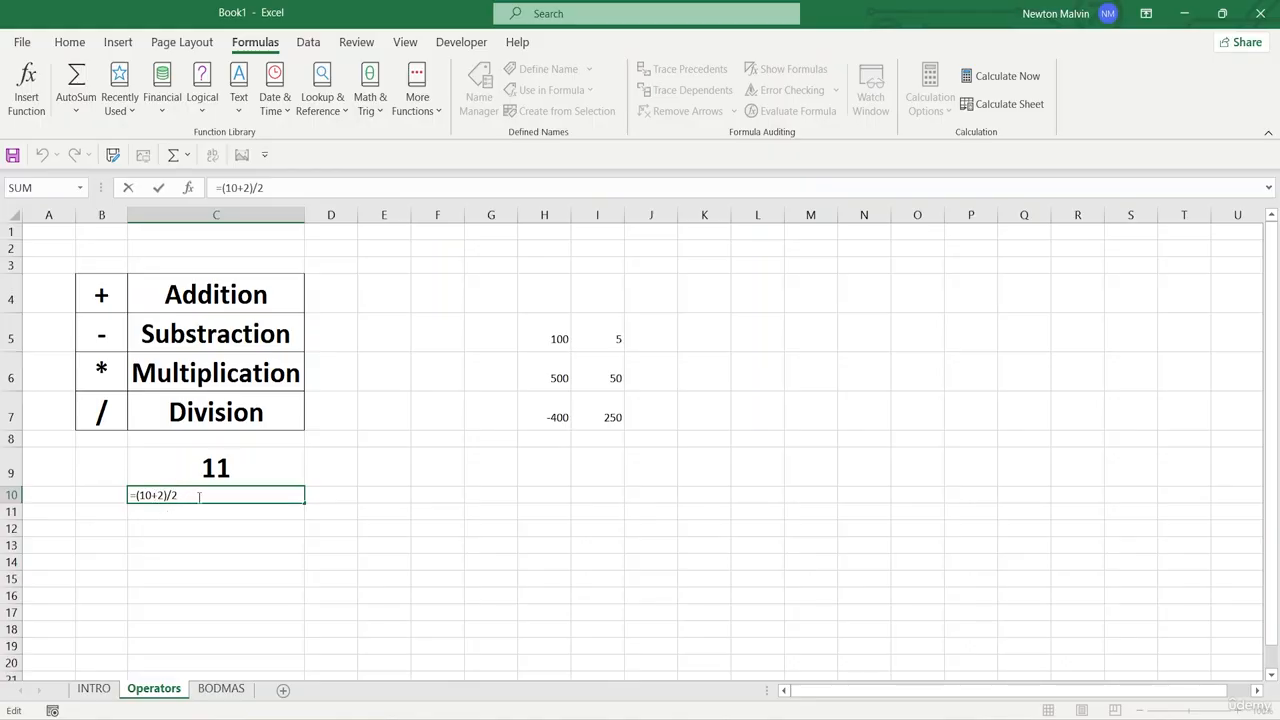
double_click(258, 468)
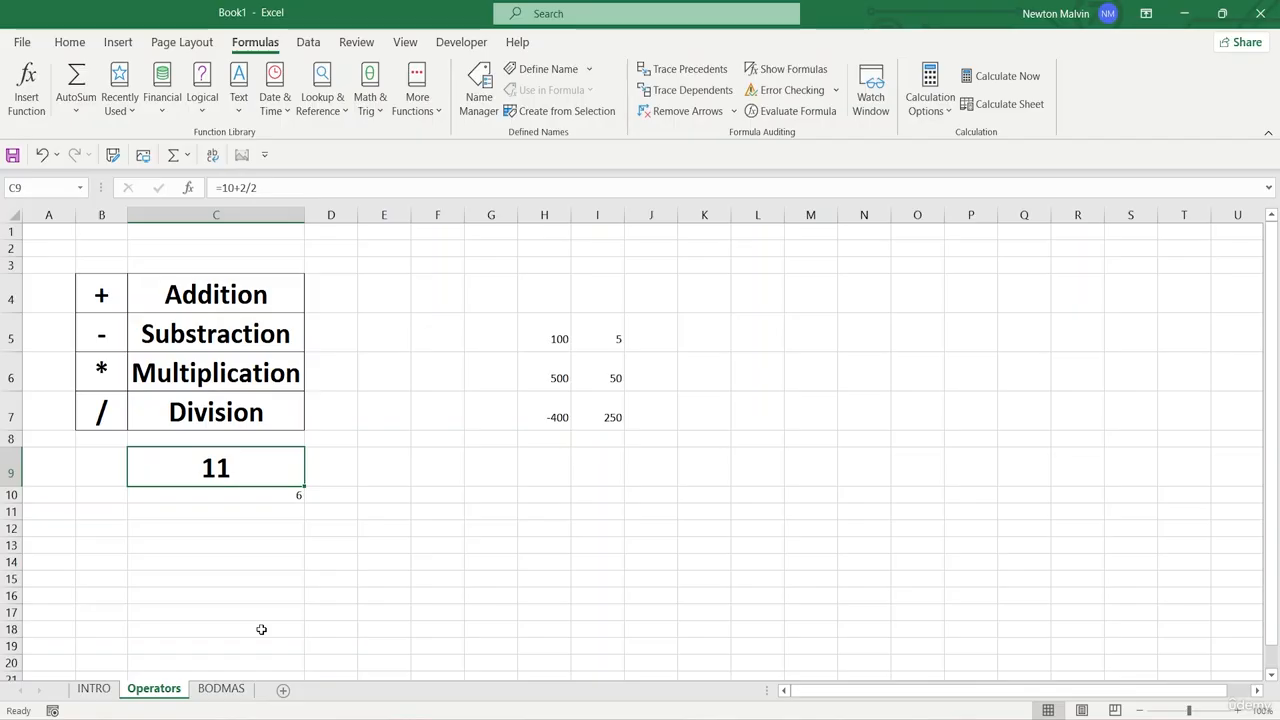
- Look over the INTRO and Operators sheets again and return to the BODMAS sheet
click(96, 689)
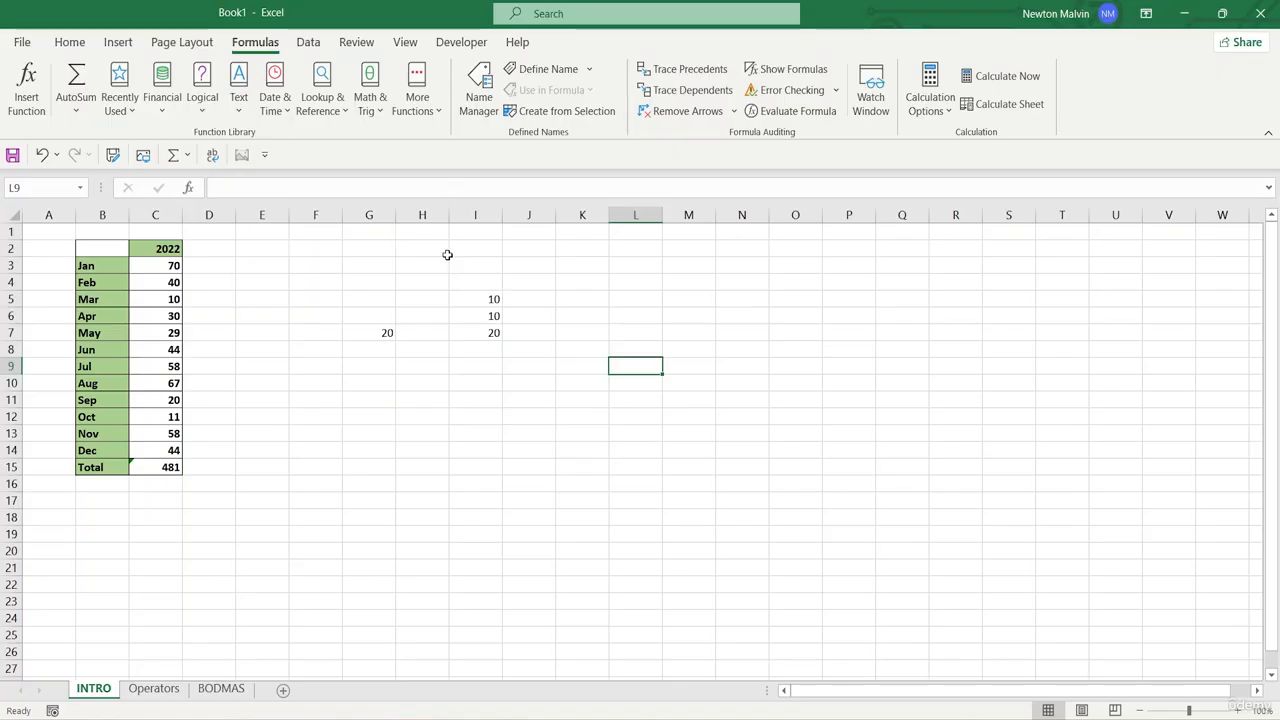
click(154, 690)
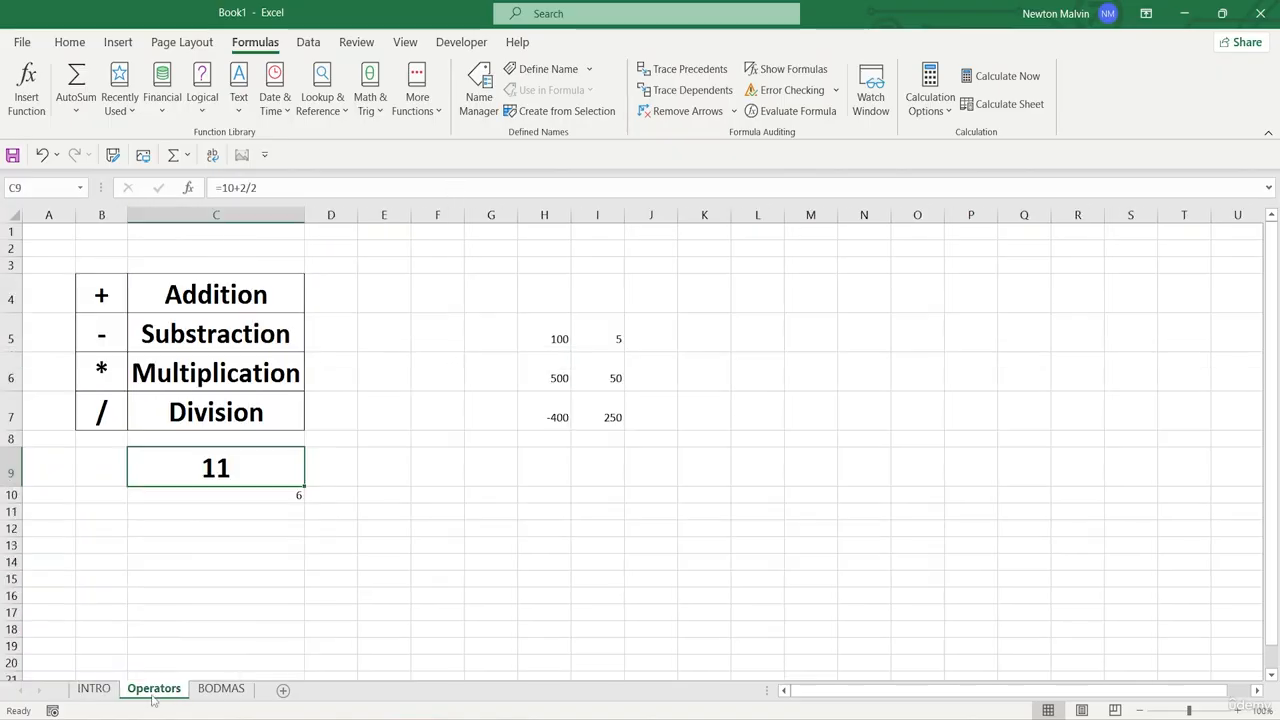
click(207, 691)
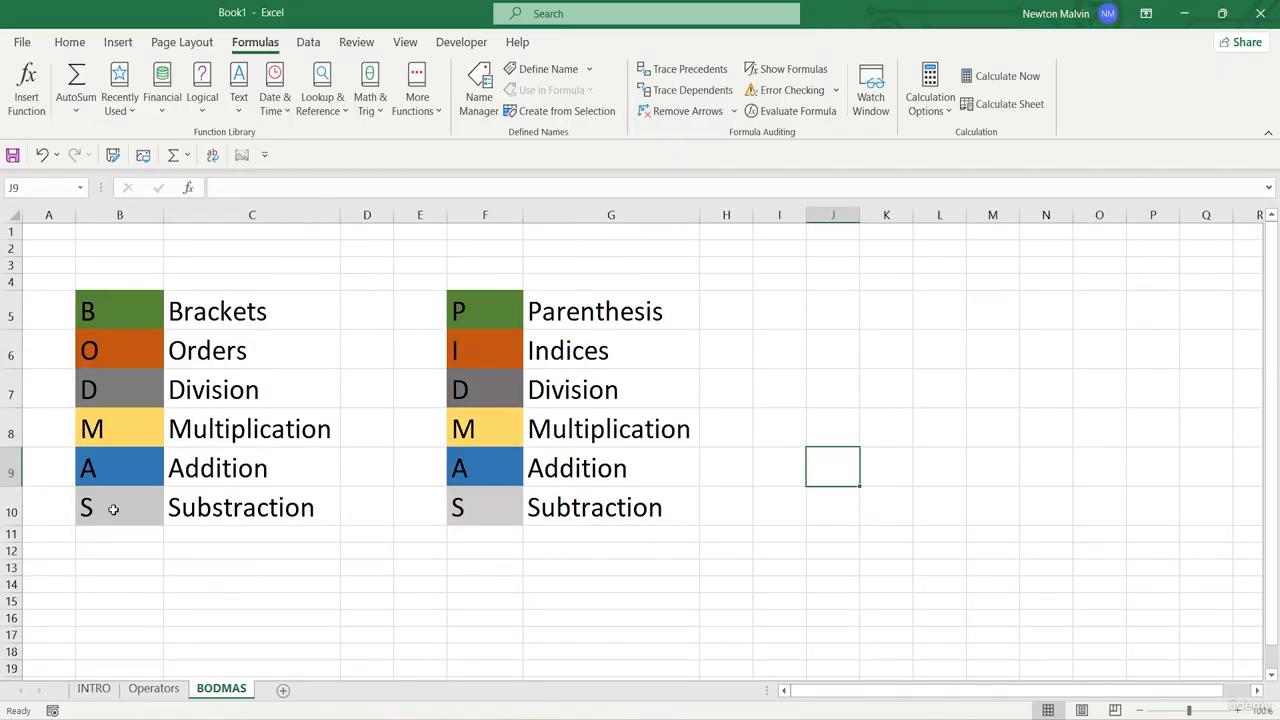